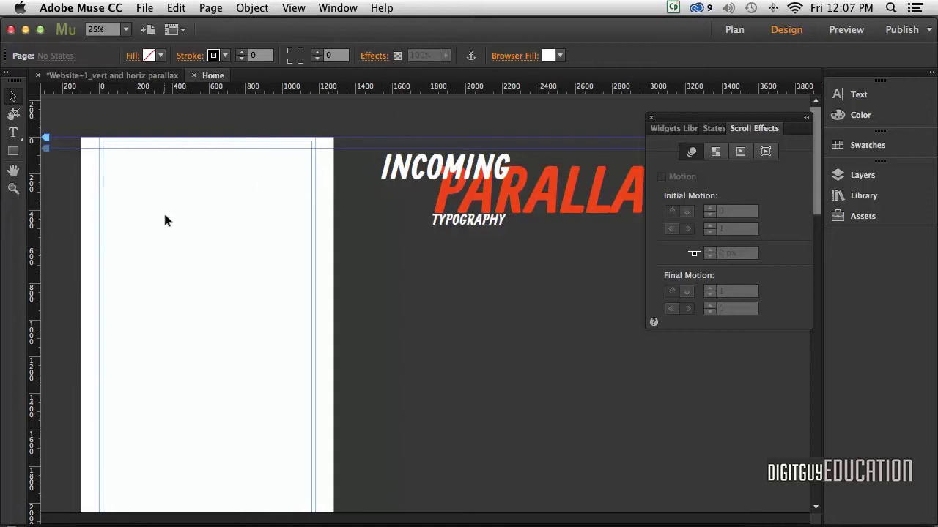
Step: Pick the Rectangle tool with the M shortcut
{"action": "key", "text": "m"}
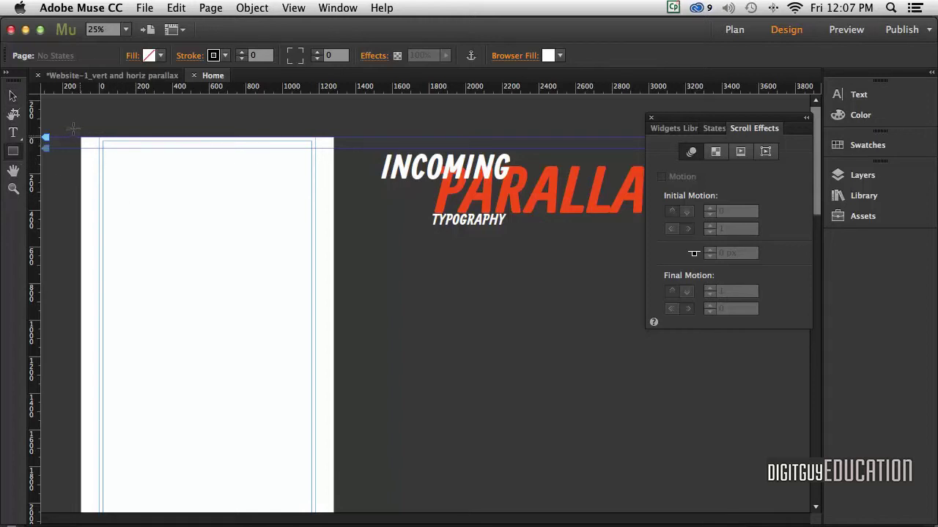
Step: Draw a white rectangle from the page's top-left corner and stretch it down to the page bottom
{"action": "mouse_move", "coordinate": [81, 137]}
{"action": "left_mouse_down"}
{"action": "mouse_move", "coordinate": [100, 189]}
{"action": "mouse_move", "coordinate": [287, 325]}
{"action": "mouse_move", "coordinate": [328, 343]}
{"action": "left_mouse_up"}
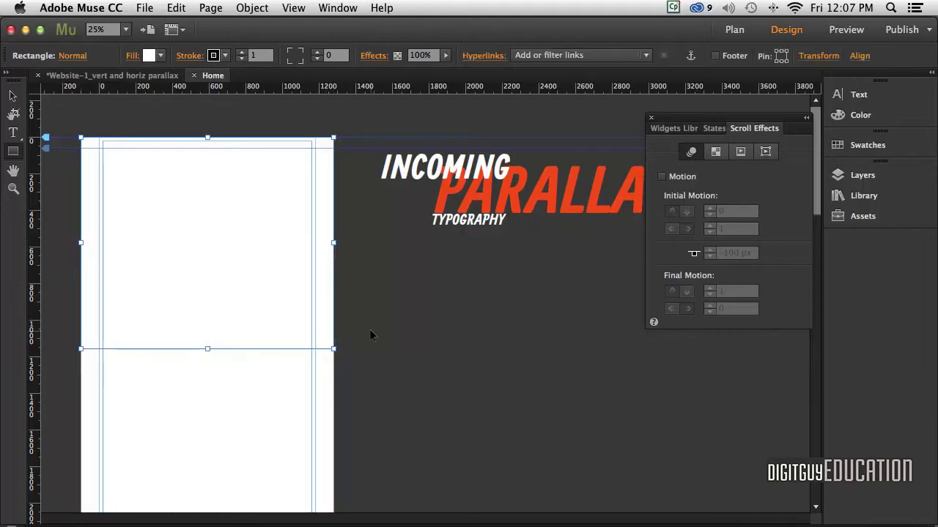
{"action": "key", "text": "super+minus"}
{"action": "key", "text": "super+minus"}
{"action": "key", "text": "super+minus"}
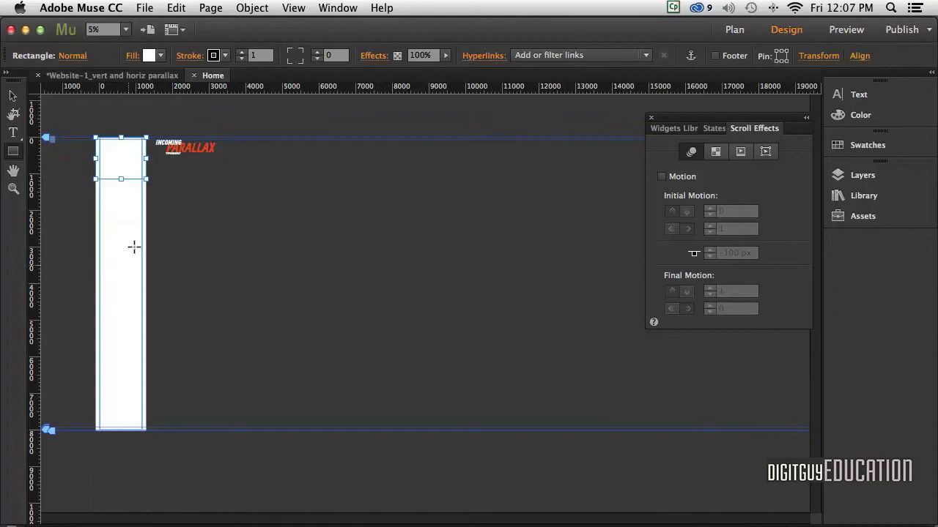
{"action": "left_click", "coordinate": [12, 96]}
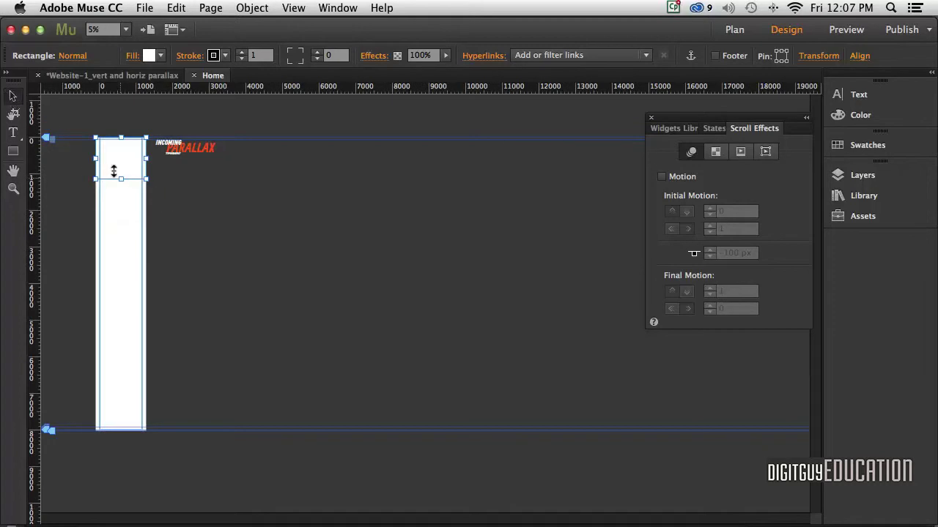
{"action": "left_click_drag", "start_coordinate": [114, 172], "coordinate": [128, 427]}
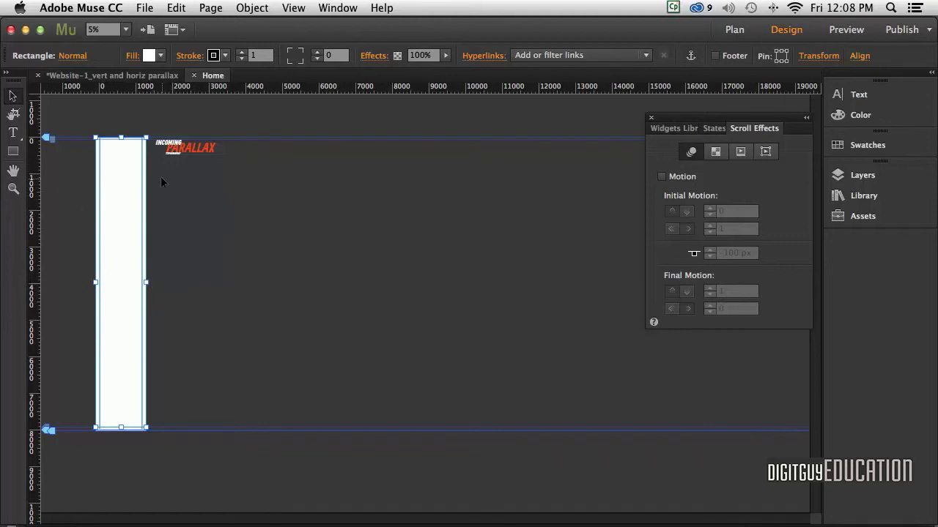
{"action": "key", "text": "super+equal"}
{"action": "key", "text": "super+equal"}
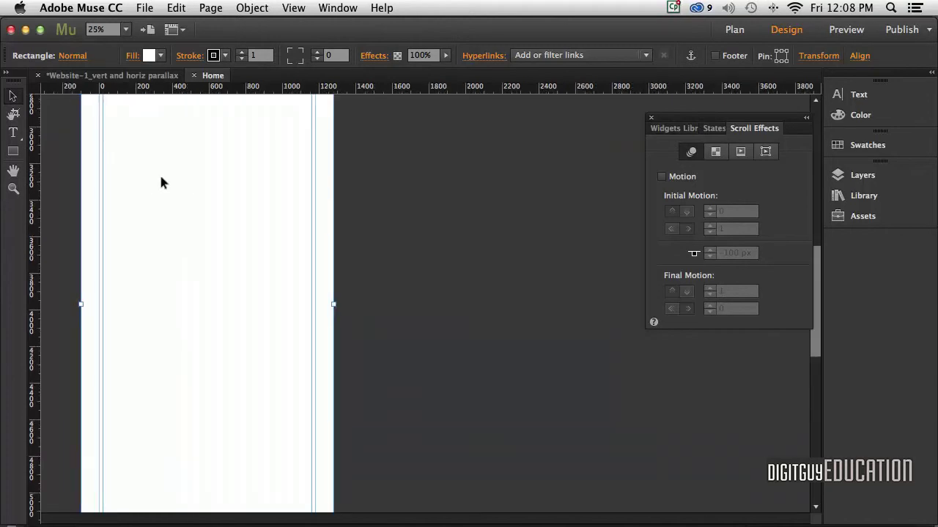
{"action": "scroll", "coordinate": [389, 239], "scroll_direction": "up", "scroll_amount": 5}
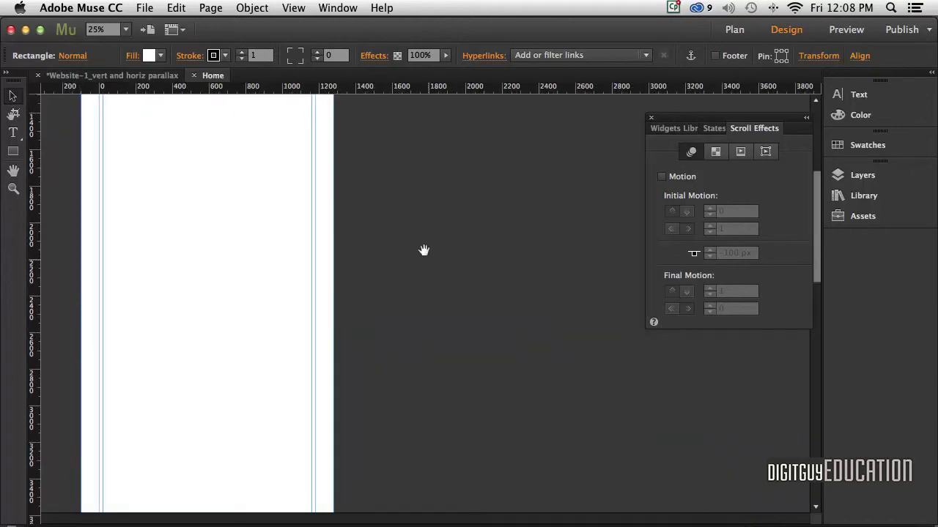
{"action": "scroll", "coordinate": [439, 279], "scroll_direction": "up", "scroll_amount": 5}
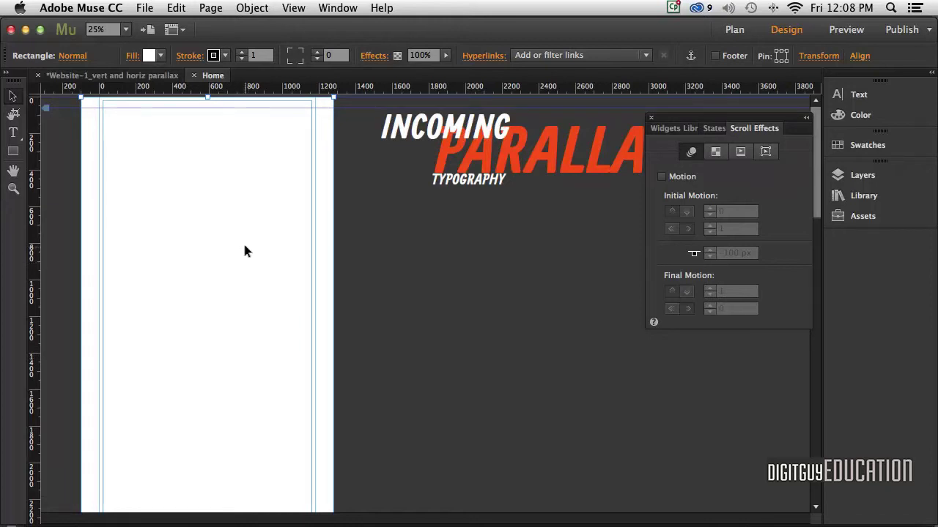
Step: In Photoshop, check the poster's Image Size and keep it at 600 by 800 pixels
{"action": "key", "text": "super+Tab"}
{"action": "key", "text": "super+Tab"}
{"action": "key", "text": "super+Tab"}
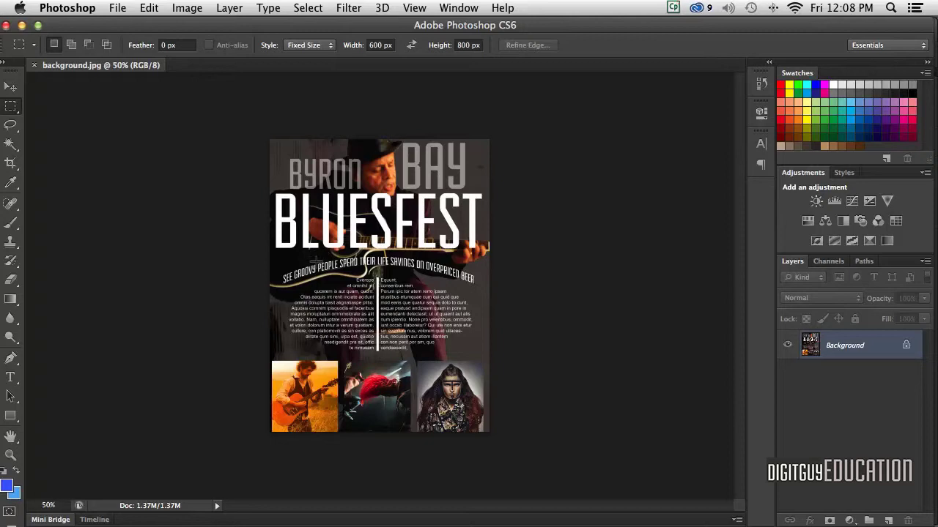
{"action": "left_click", "coordinate": [177, 8]}
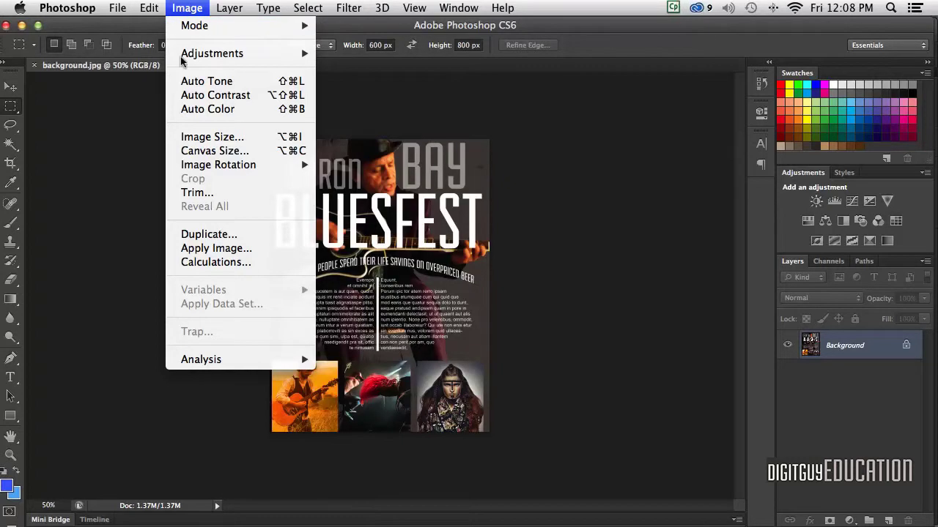
{"action": "left_click", "coordinate": [205, 136]}
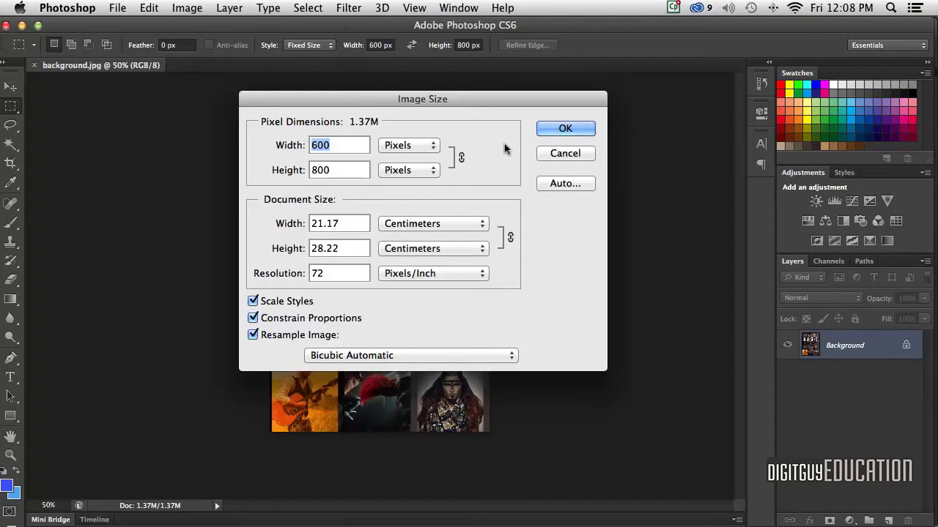
{"action": "left_click", "coordinate": [558, 127]}
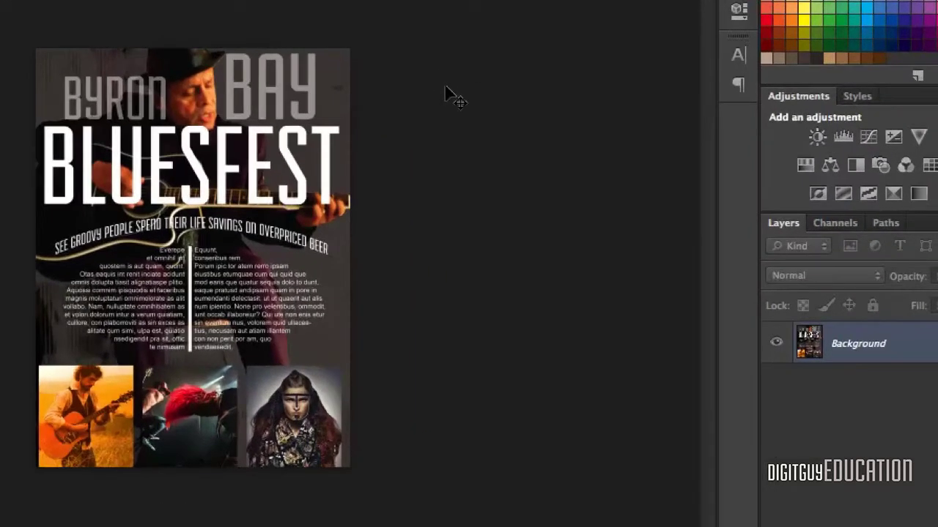
Step: Apply Hue/Saturation with Saturation -76 and Lightness -82 to the poster
{"action": "key", "text": "super+u"}
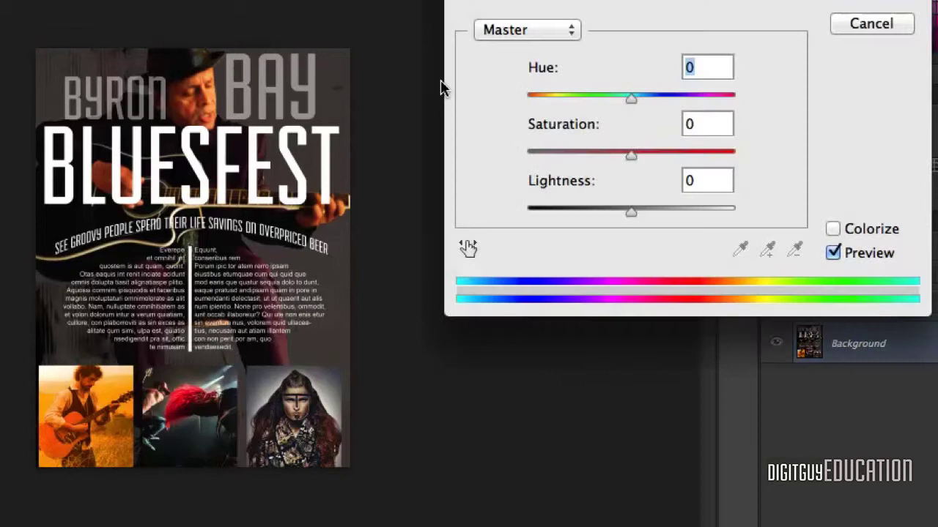
{"action": "left_click", "coordinate": [631, 154]}
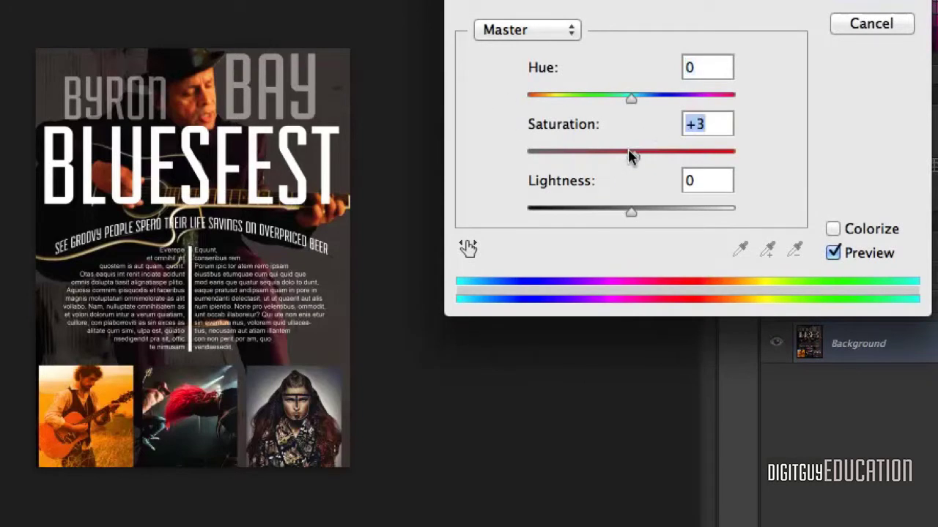
{"action": "left_click_drag", "start_coordinate": [628, 148], "coordinate": [544, 147]}
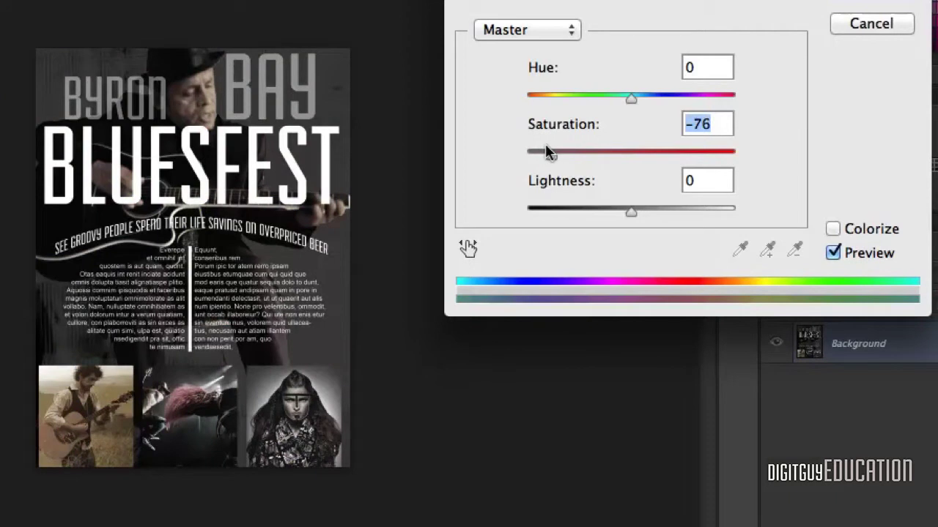
{"action": "left_click_drag", "start_coordinate": [625, 205], "coordinate": [541, 198]}
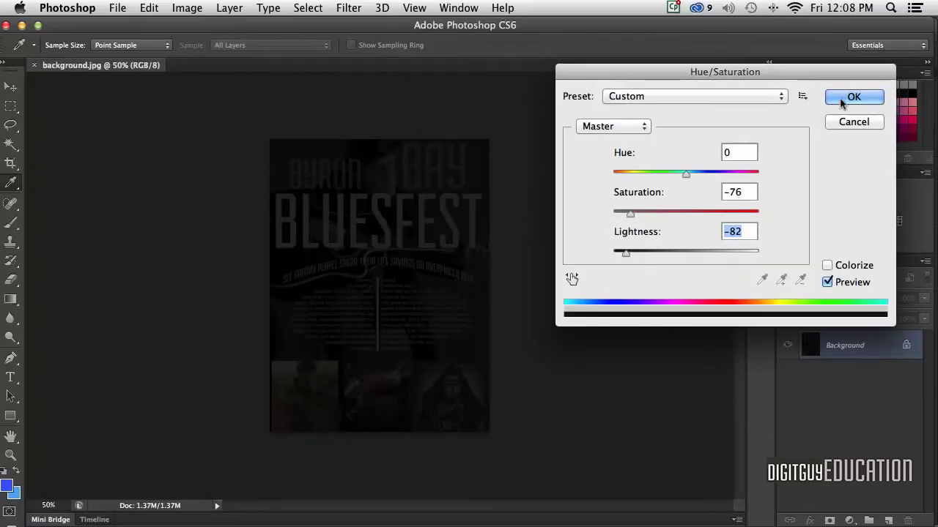
{"action": "left_click", "coordinate": [854, 95]}
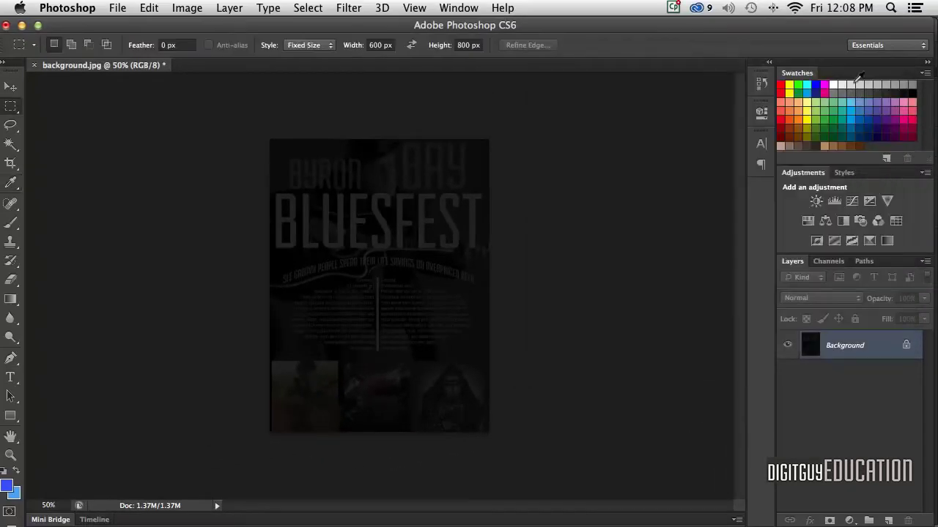
Step: Save for Web as a quality-60 JPEG named background1.jpg in images, replacing the old file
{"action": "left_click", "coordinate": [115, 7]}
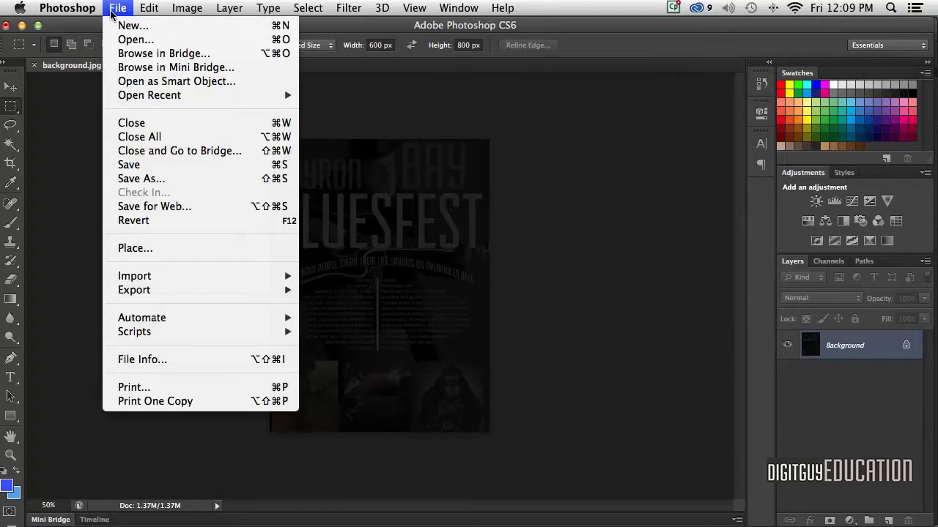
{"action": "left_click", "coordinate": [143, 204]}
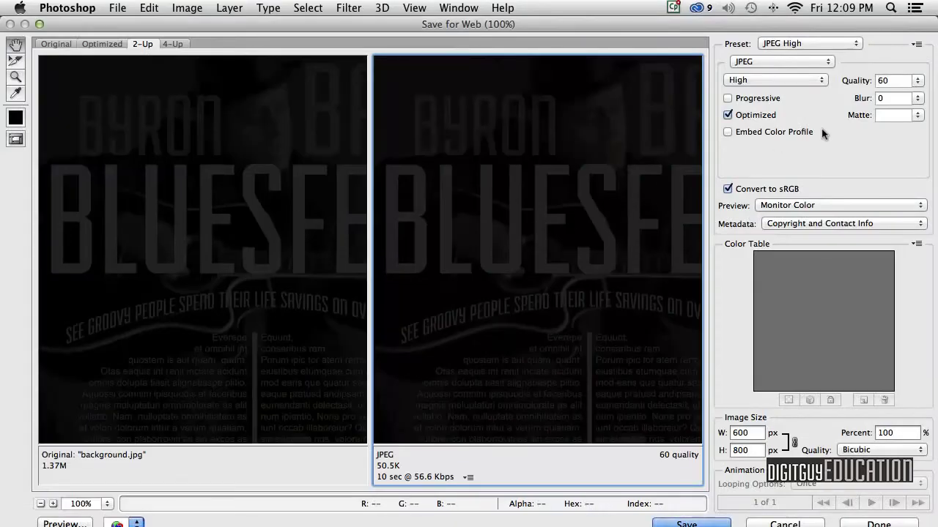
{"action": "double_click", "coordinate": [889, 79]}
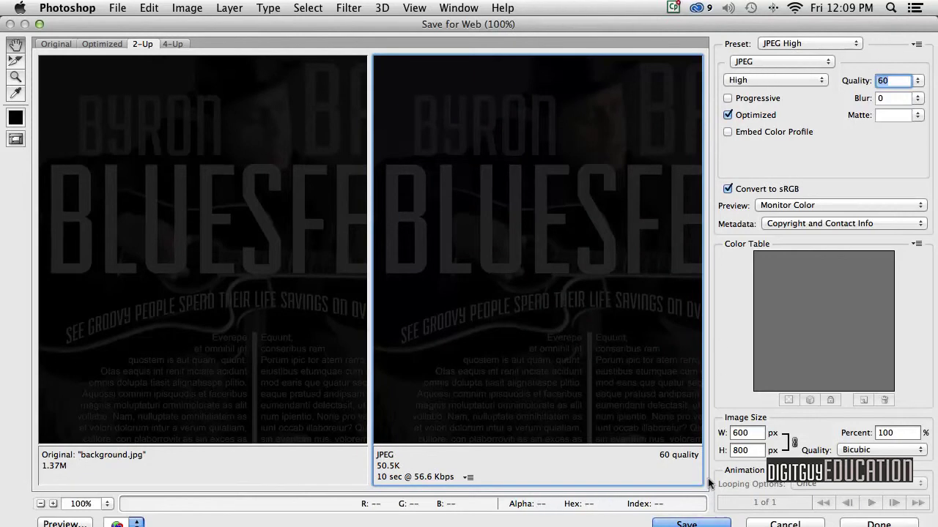
{"action": "left_click", "coordinate": [687, 522]}
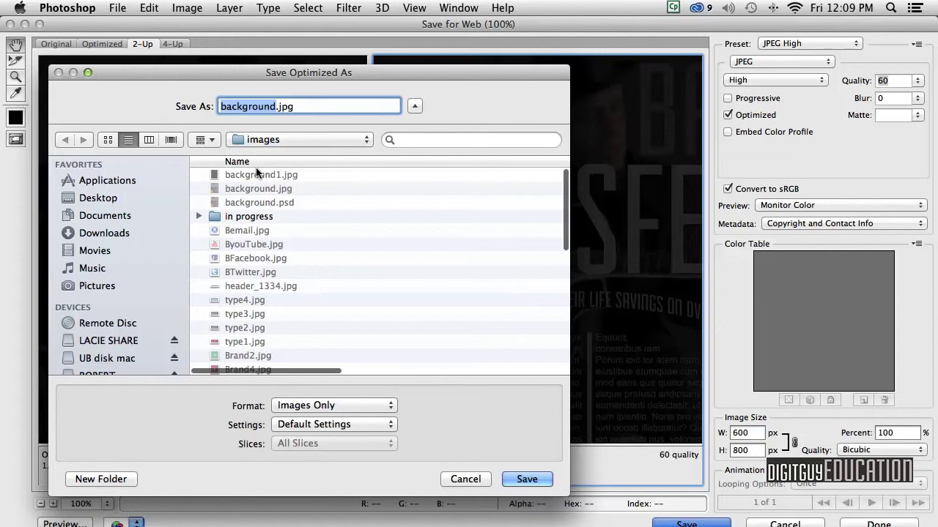
{"action": "left_click", "coordinate": [256, 174]}
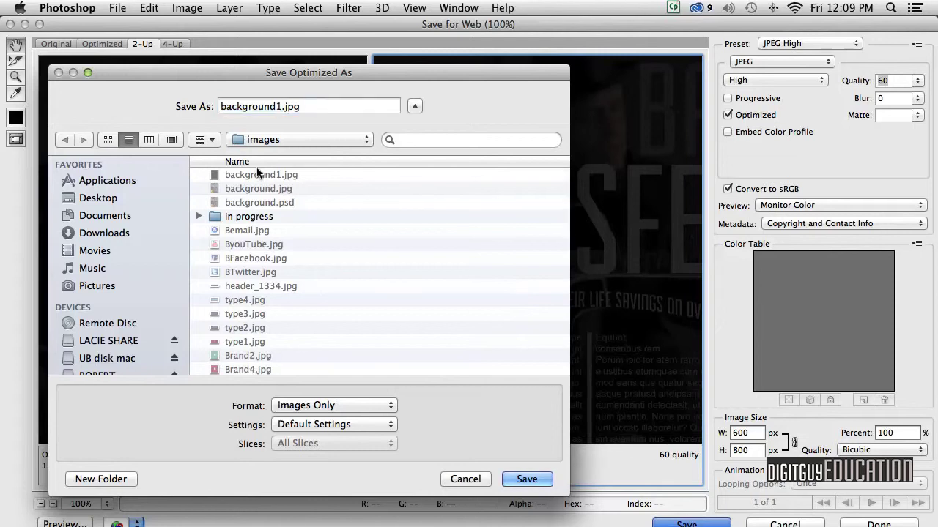
{"action": "left_click", "coordinate": [526, 479]}
{"action": "left_click", "coordinate": [660, 318]}
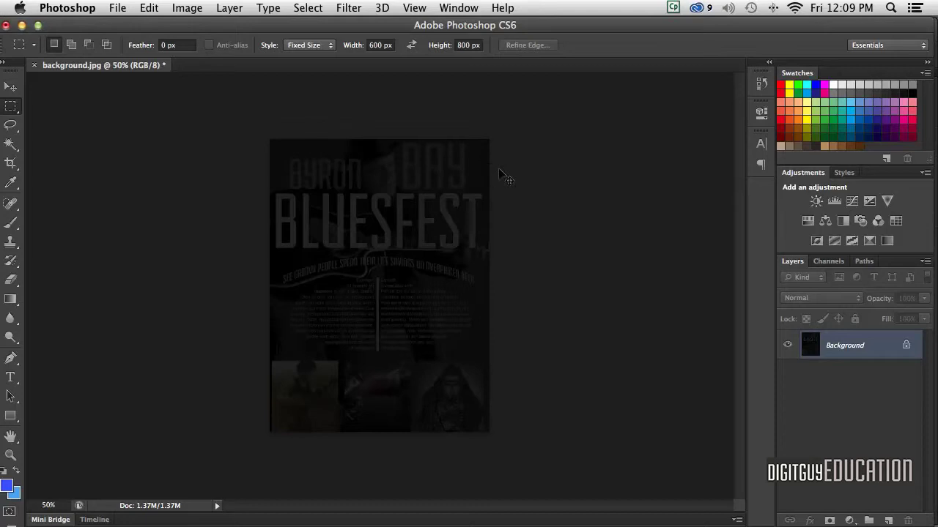
Step: Back in Muse, set the rectangle's fill image to background1.jpg
{"action": "key", "text": "super+Tab"}
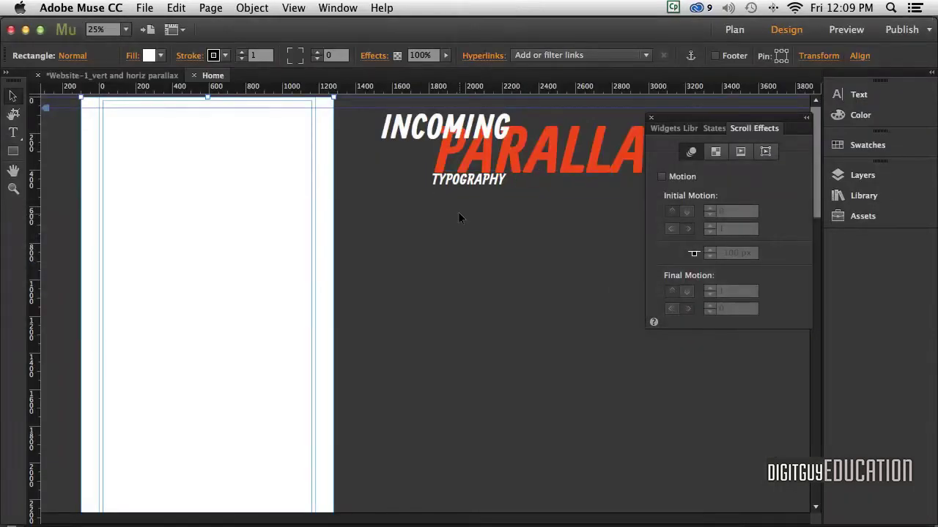
{"action": "left_click", "coordinate": [131, 55]}
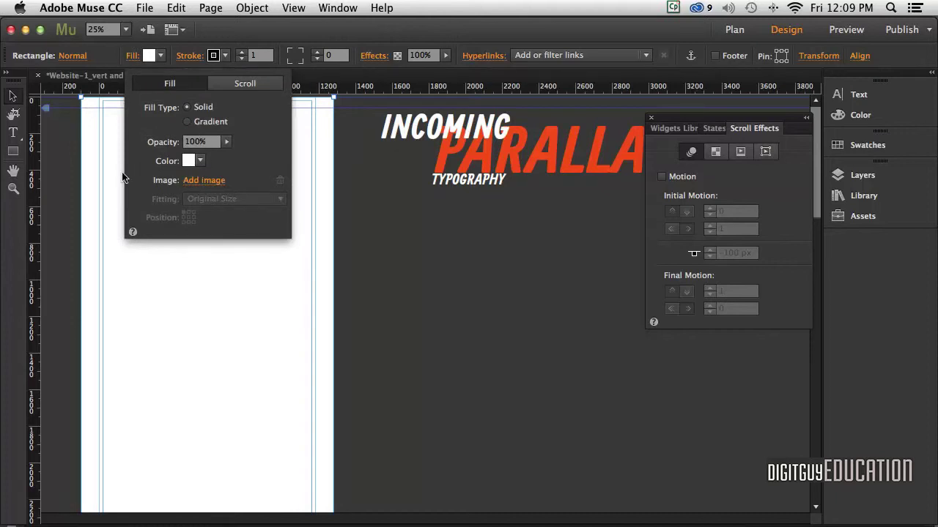
{"action": "left_click", "coordinate": [205, 180]}
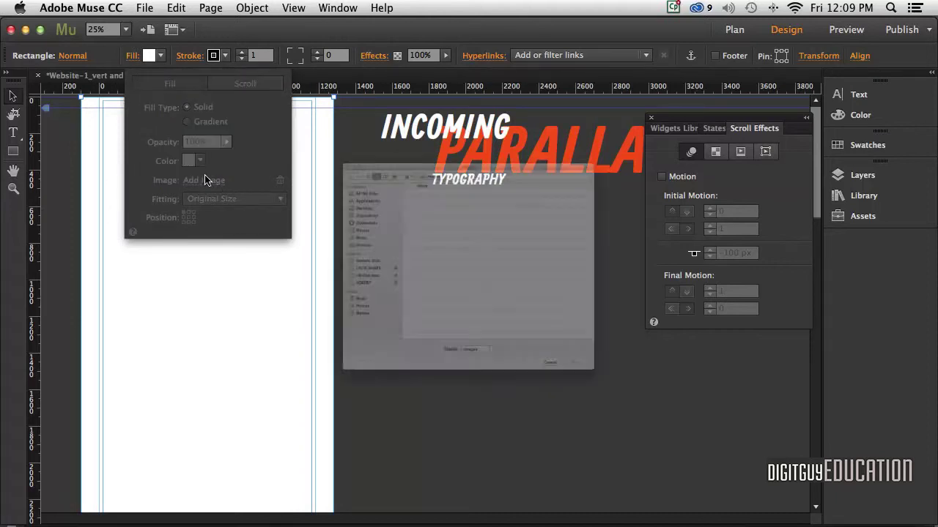
{"action": "left_click", "coordinate": [371, 85]}
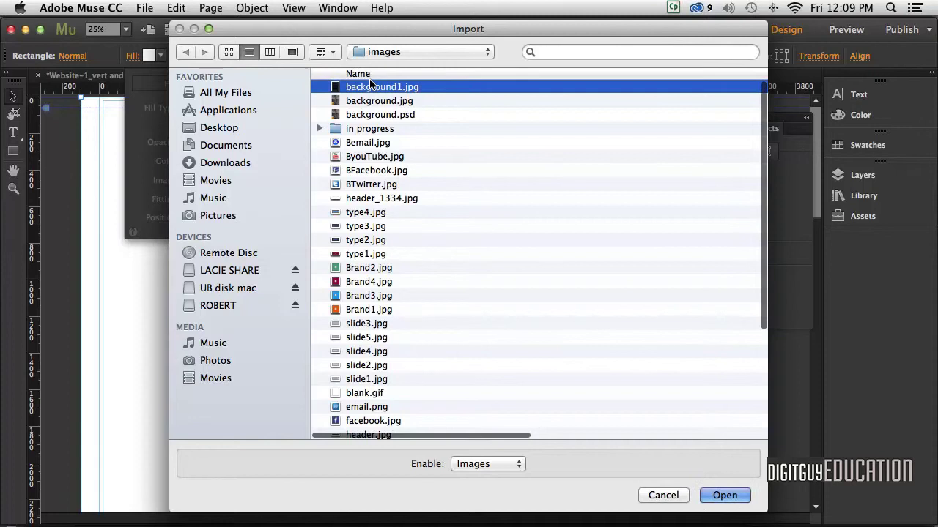
{"action": "left_click", "coordinate": [733, 497]}
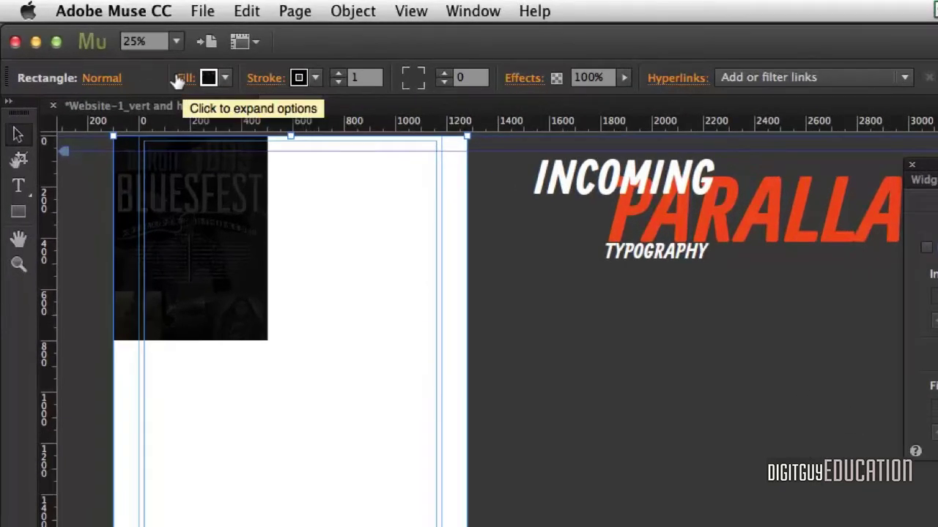
Step: Try Scale To Fill fitting for the background image, then switch its Fitting to Tile
{"action": "left_click", "coordinate": [179, 79]}
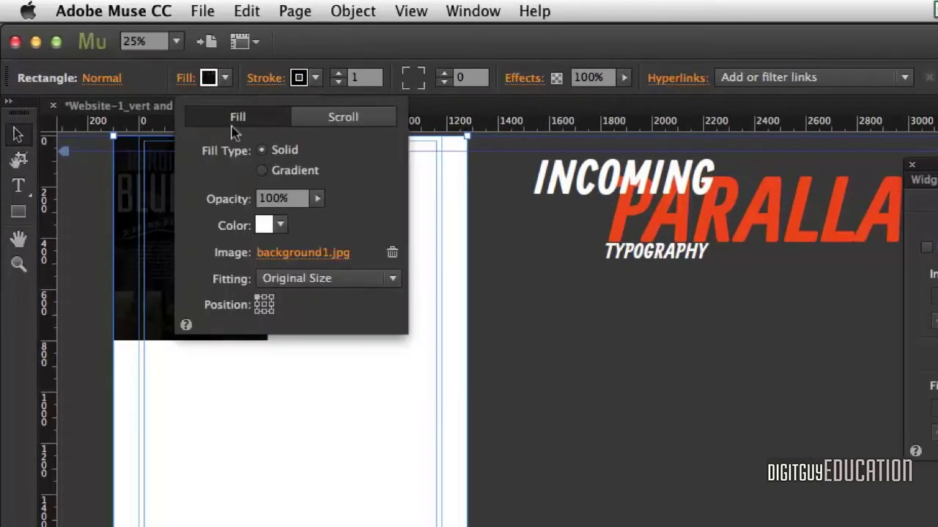
{"action": "left_click", "coordinate": [324, 281]}
{"action": "left_click", "coordinate": [318, 324]}
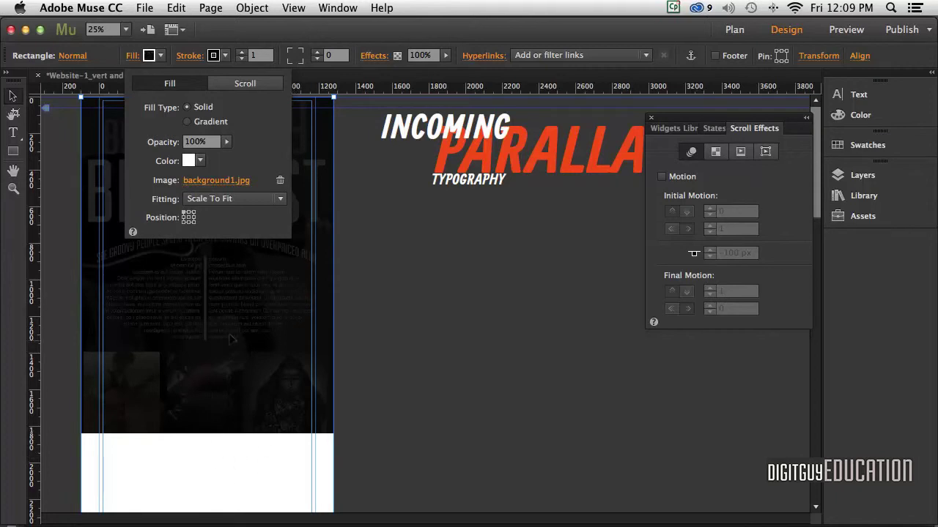
{"action": "left_click", "coordinate": [213, 198]}
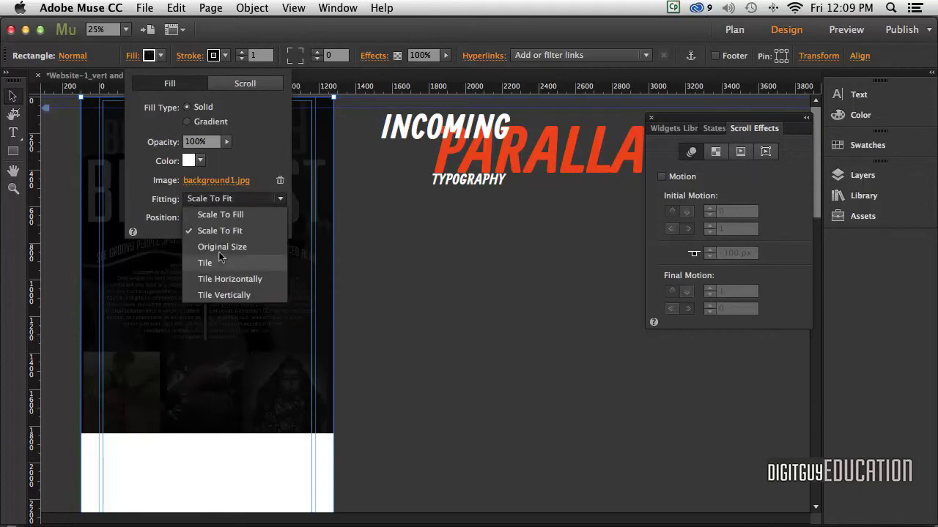
{"action": "left_click", "coordinate": [217, 213]}
{"action": "scroll", "coordinate": [306, 322], "scroll_direction": "down", "scroll_amount": 15}
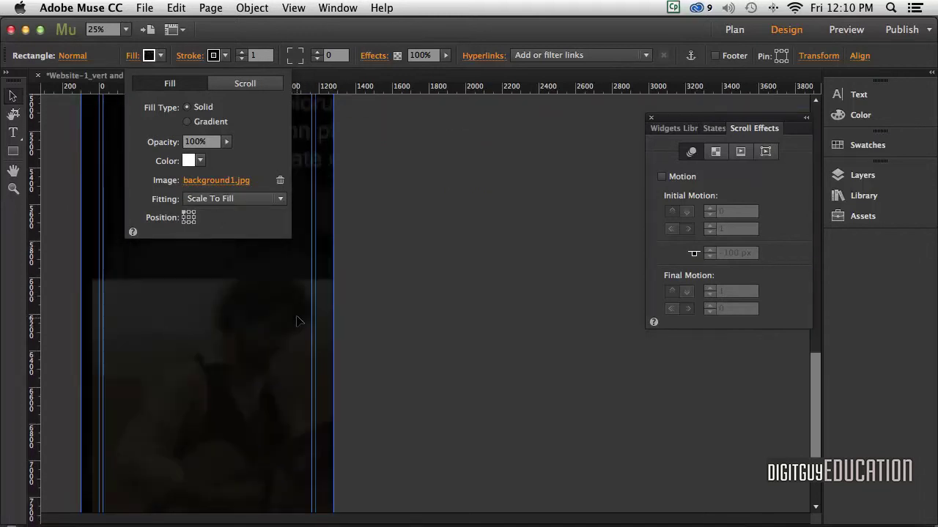
{"action": "scroll", "coordinate": [299, 323], "scroll_direction": "down", "scroll_amount": 5}
{"action": "scroll", "coordinate": [299, 321], "scroll_direction": "up", "scroll_amount": 20}
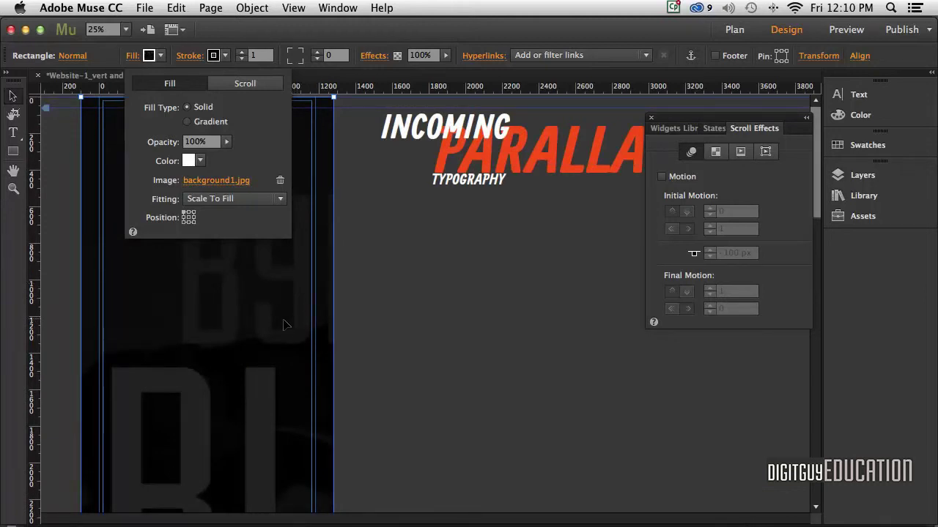
{"action": "left_click", "coordinate": [253, 195]}
{"action": "left_click", "coordinate": [237, 262]}
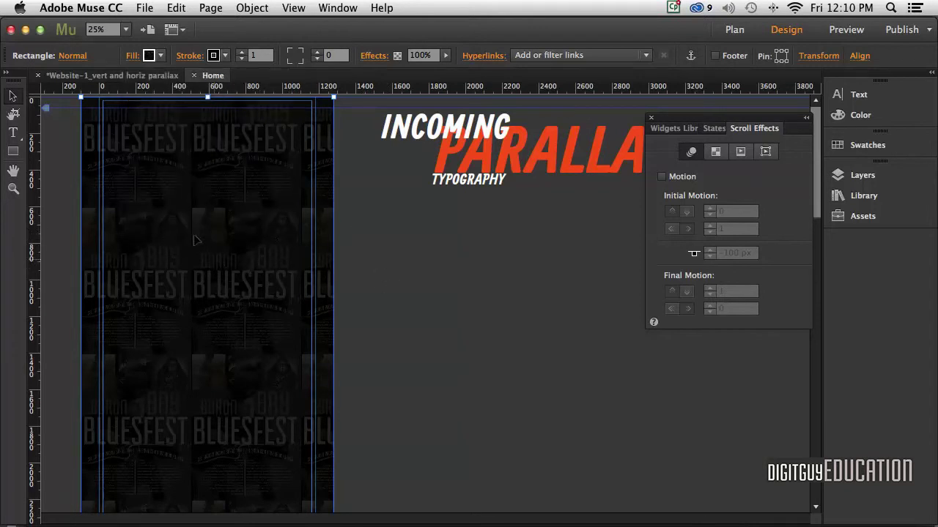
Step: Send the background rectangle to back and preview the page in the browser
{"action": "left_click", "coordinate": [249, 7]}
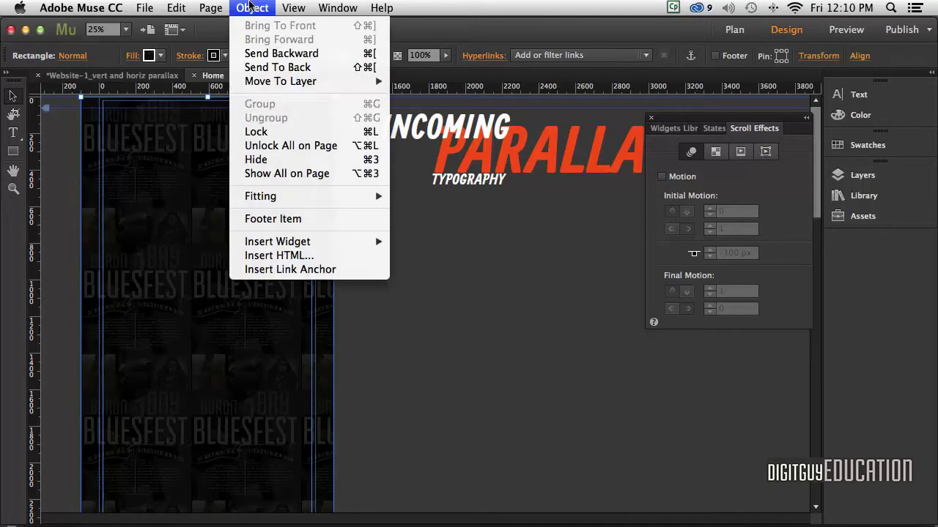
{"action": "left_click", "coordinate": [286, 68]}
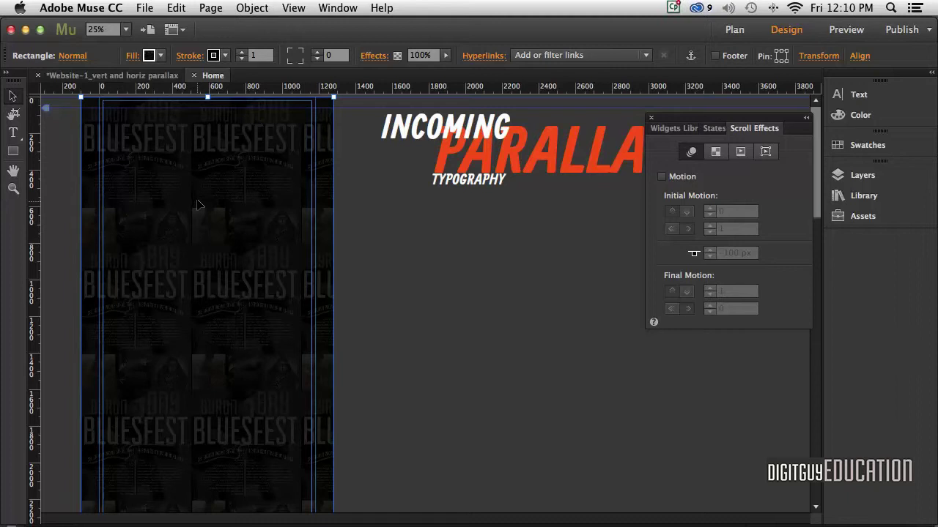
{"action": "key", "text": "super+shift+e"}
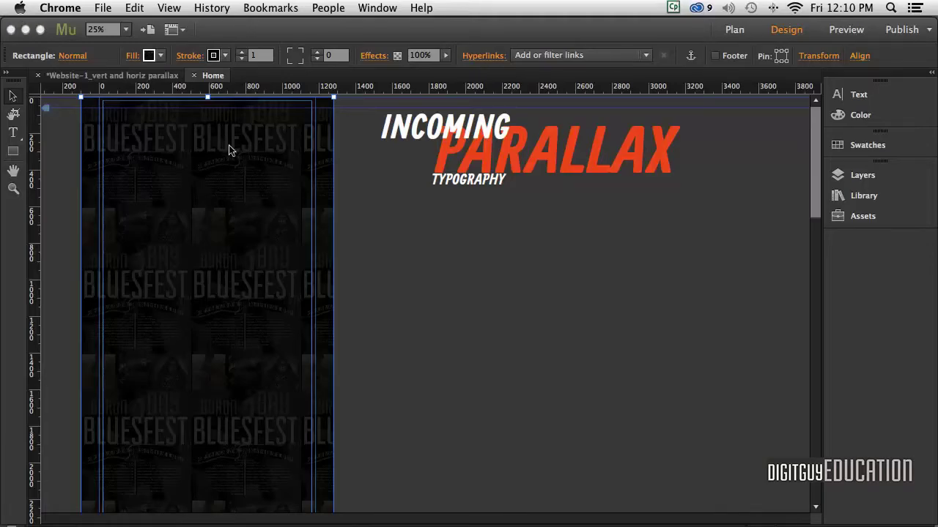
Step: Turn off scroll Motion for the INCOMING text frame and preview again
{"action": "left_click", "coordinate": [448, 128]}
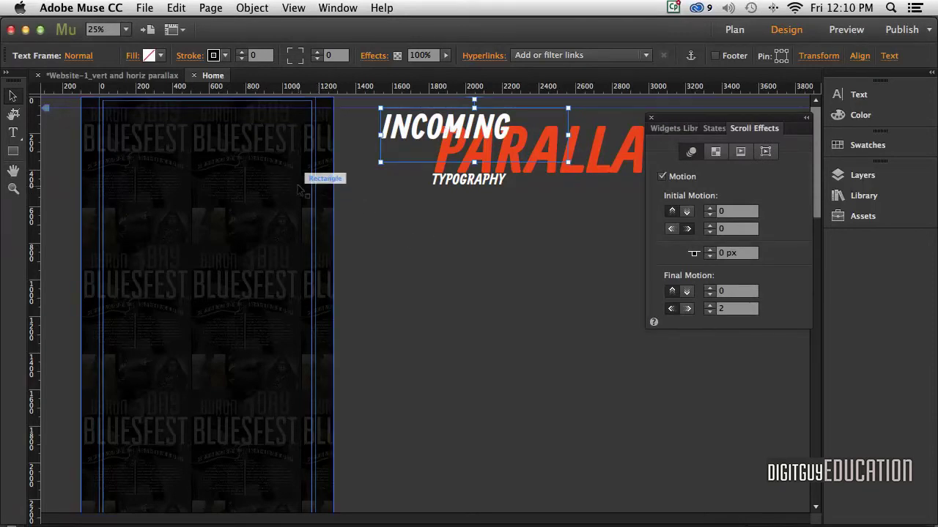
{"action": "left_click", "coordinate": [661, 176]}
{"action": "left_click", "coordinate": [456, 247]}
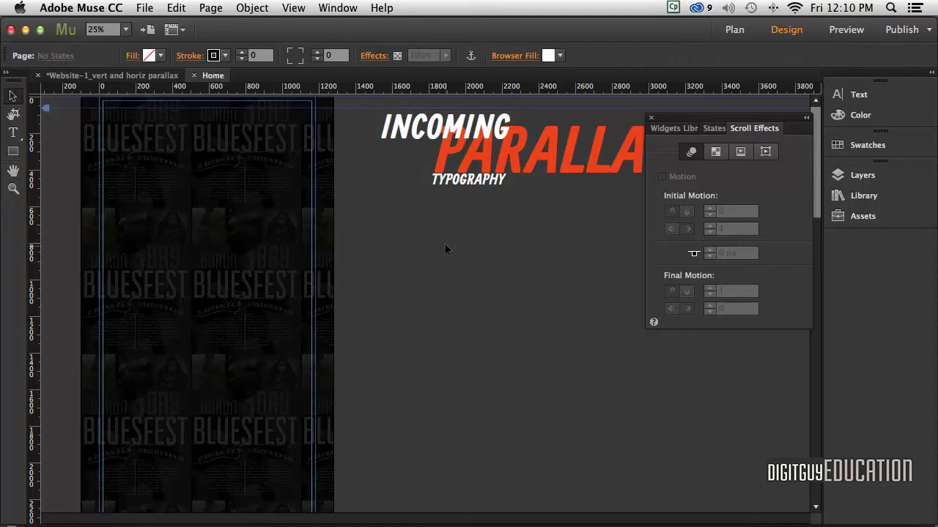
{"action": "key", "text": "super+shift+e"}
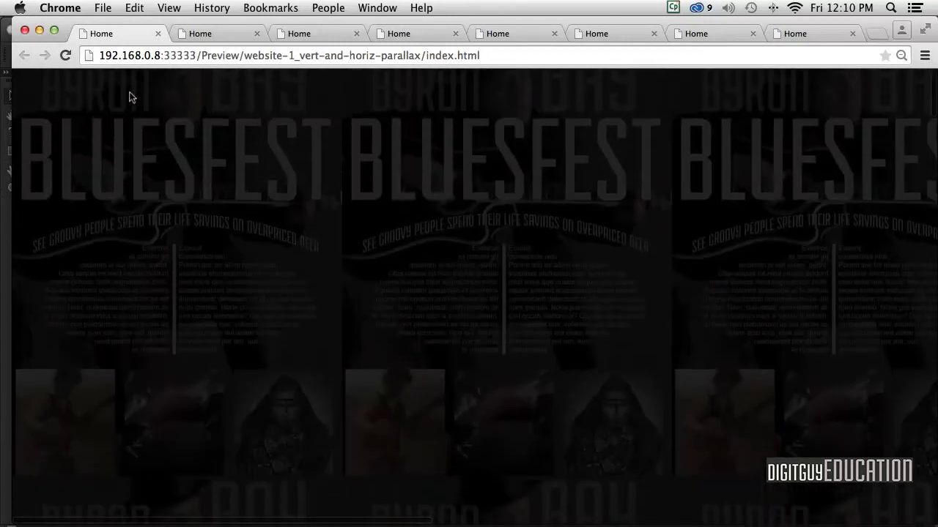
Step: Close the Chrome preview and select the background rectangle in Muse
{"action": "left_click", "coordinate": [22, 29]}
{"action": "left_click", "coordinate": [218, 205]}
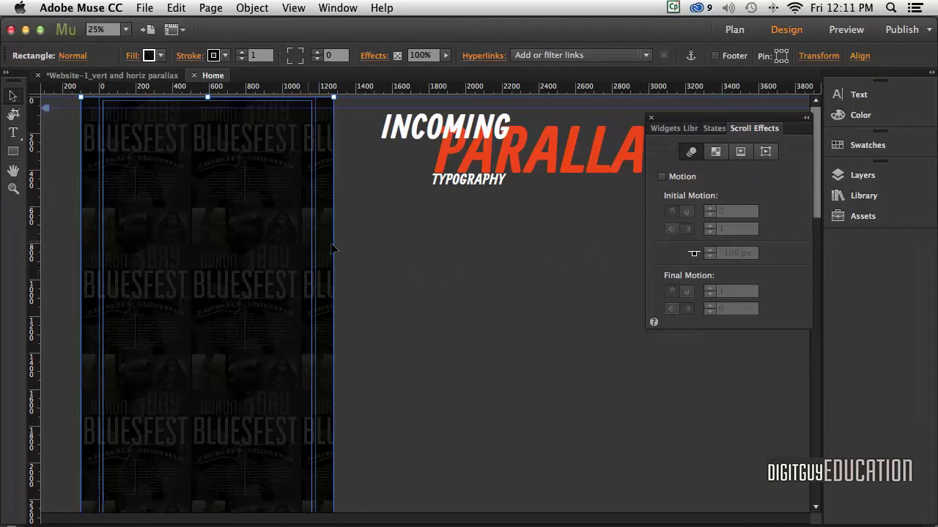
Step: Enable background scroll Motion with key position 0 px and final speed 0.4, then preview
{"action": "left_click", "coordinate": [662, 177]}
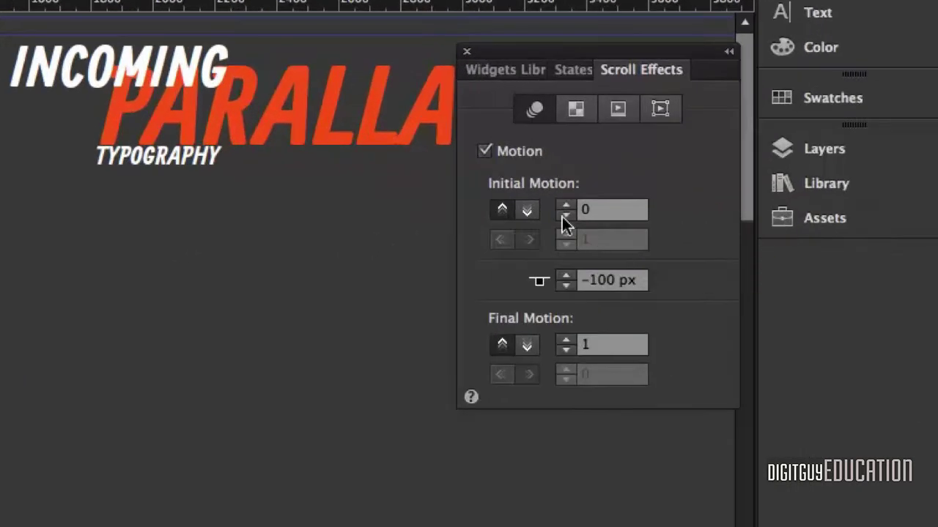
{"action": "left_click_drag", "start_coordinate": [631, 280], "coordinate": [519, 277]}
{"action": "type", "text": "0"}
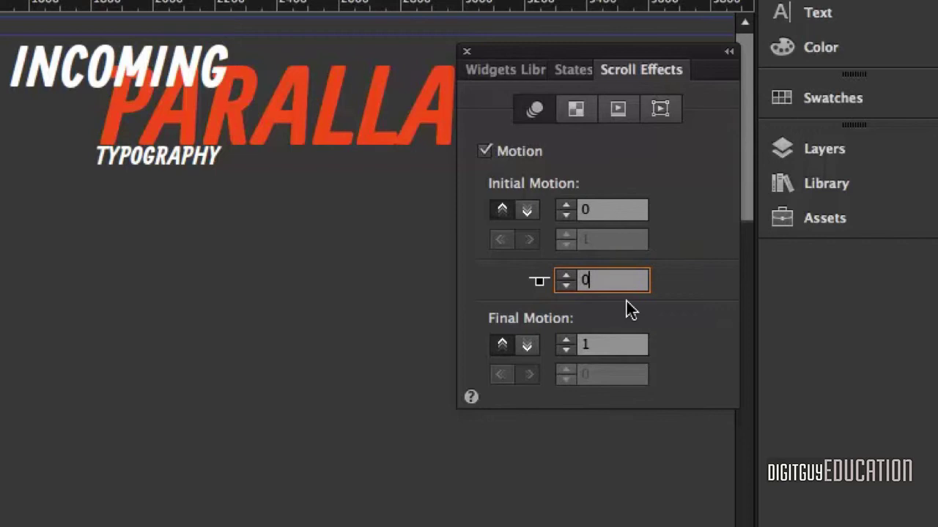
{"action": "key", "text": "Tab"}
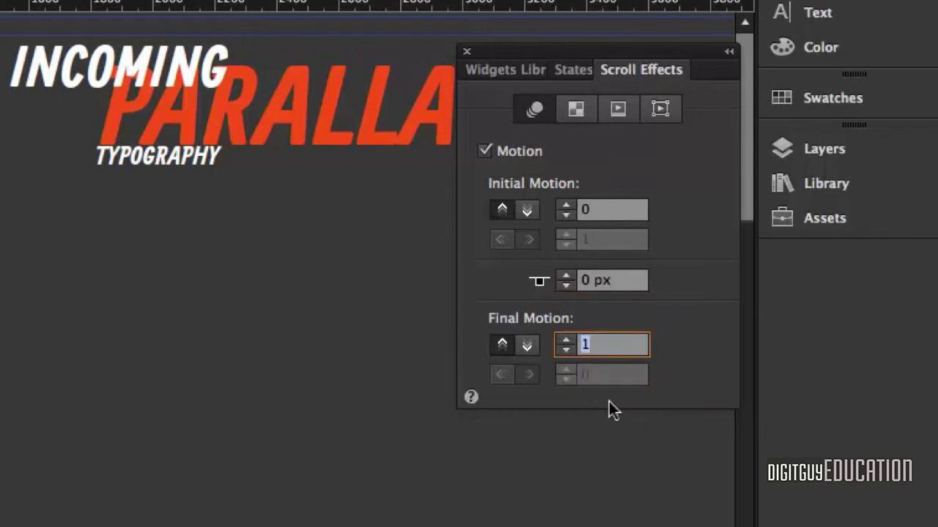
{"action": "key", "text": "BackSpace"}
{"action": "type", "text": ".4"}
{"action": "left_click", "coordinate": [617, 207]}
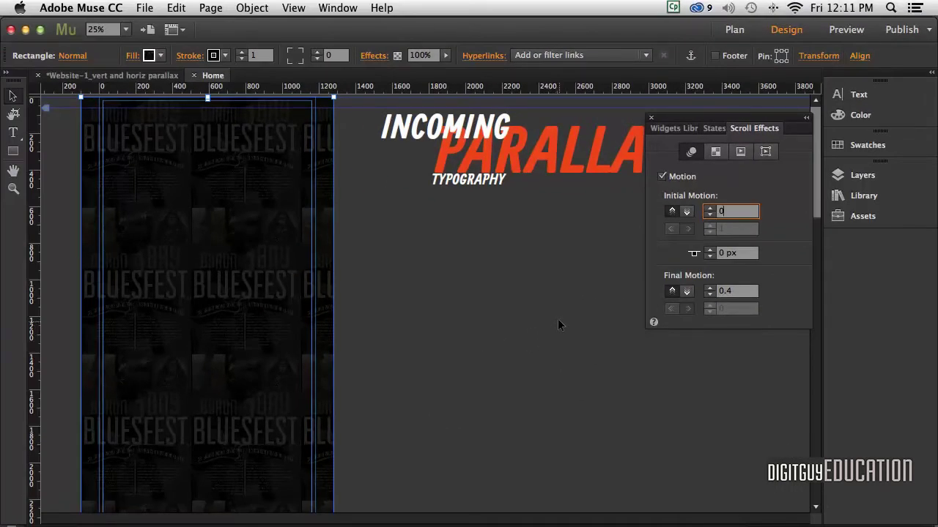
{"action": "key", "text": "super+shift+e"}
Step: Scroll through the 0.4-speed preview, then close Chrome and return to Muse
{"action": "scroll", "coordinate": [542, 328], "scroll_direction": "down", "scroll_amount": 5}
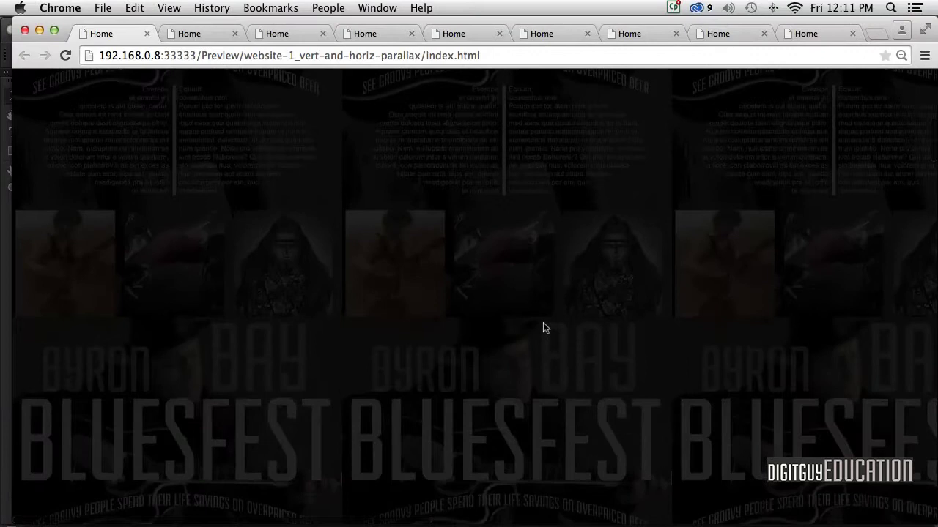
{"action": "scroll", "coordinate": [545, 323], "scroll_direction": "down", "scroll_amount": 5}
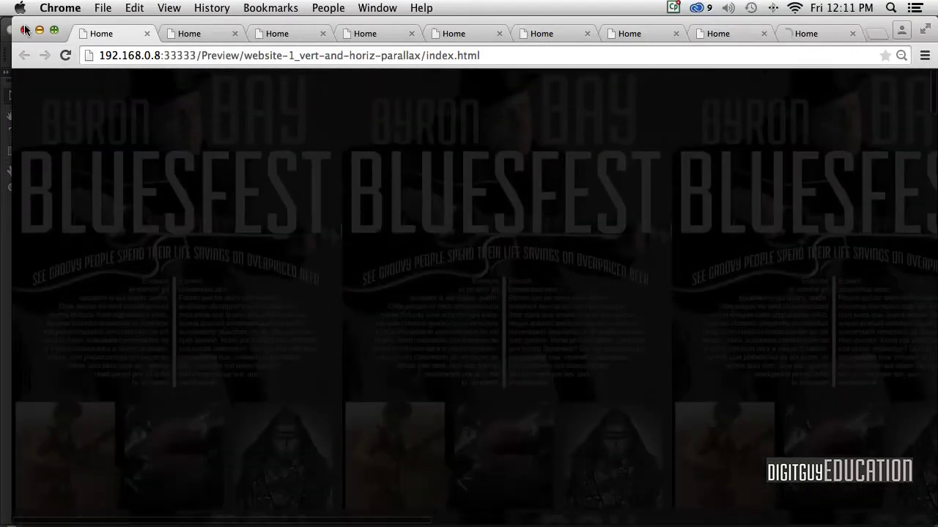
{"action": "left_click", "coordinate": [24, 30]}
{"action": "left_click", "coordinate": [311, 243]}
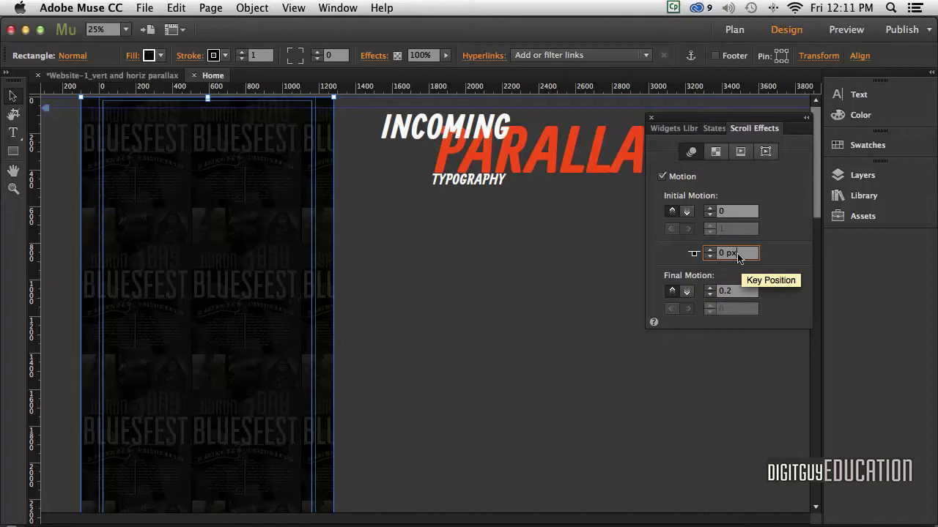
Step: Preview the page again and scroll to check the slower 0.2-speed background
{"action": "key", "text": "super+shift+e"}
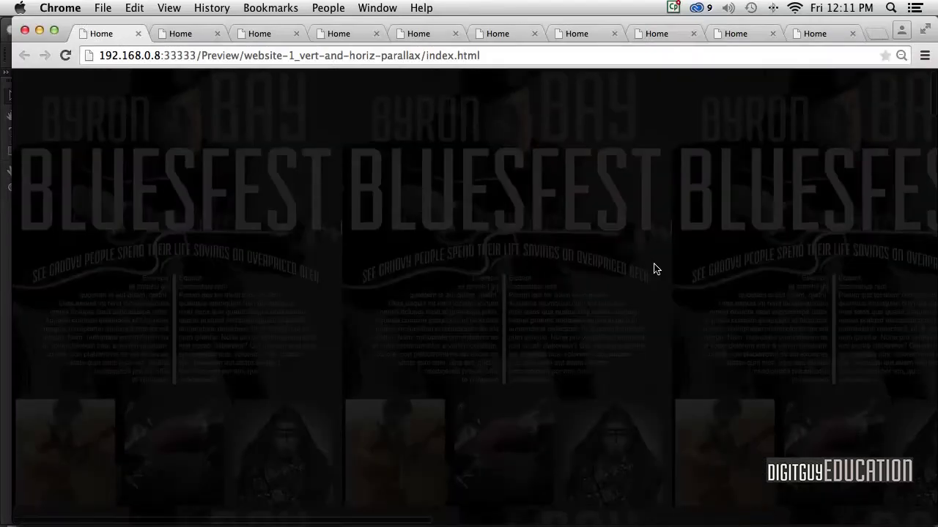
{"action": "scroll", "coordinate": [654, 266], "scroll_direction": "down", "scroll_amount": 3}
{"action": "scroll", "coordinate": [655, 267], "scroll_direction": "down", "scroll_amount": 10}
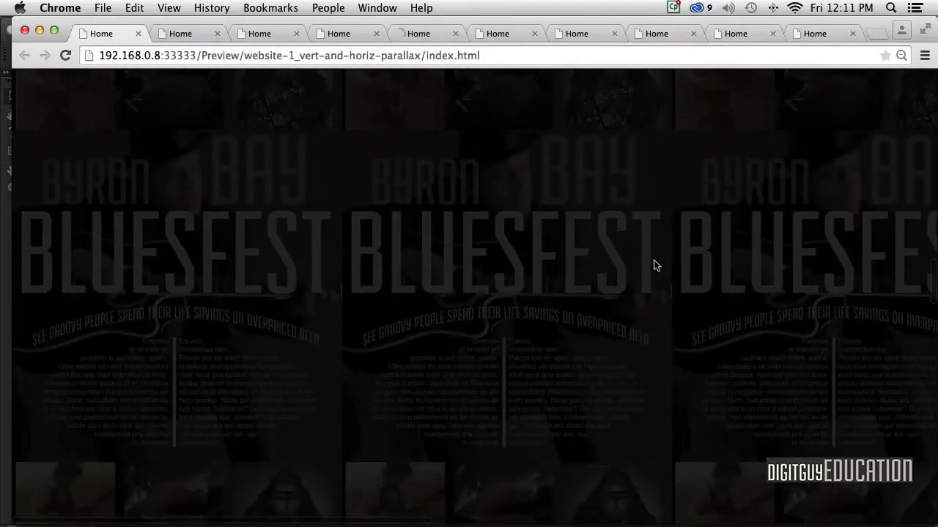
{"action": "scroll", "coordinate": [652, 259], "scroll_direction": "down", "scroll_amount": 8}
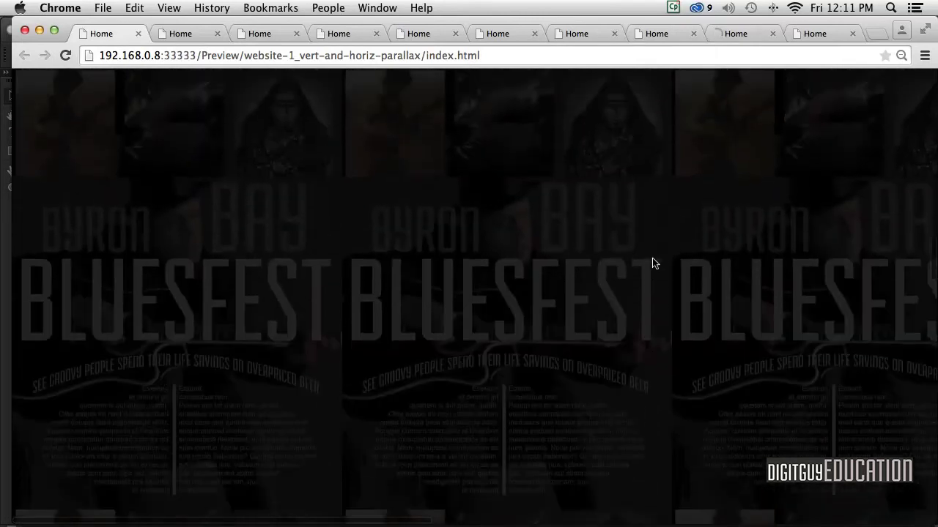
{"action": "scroll", "coordinate": [652, 258], "scroll_direction": "down", "scroll_amount": 8}
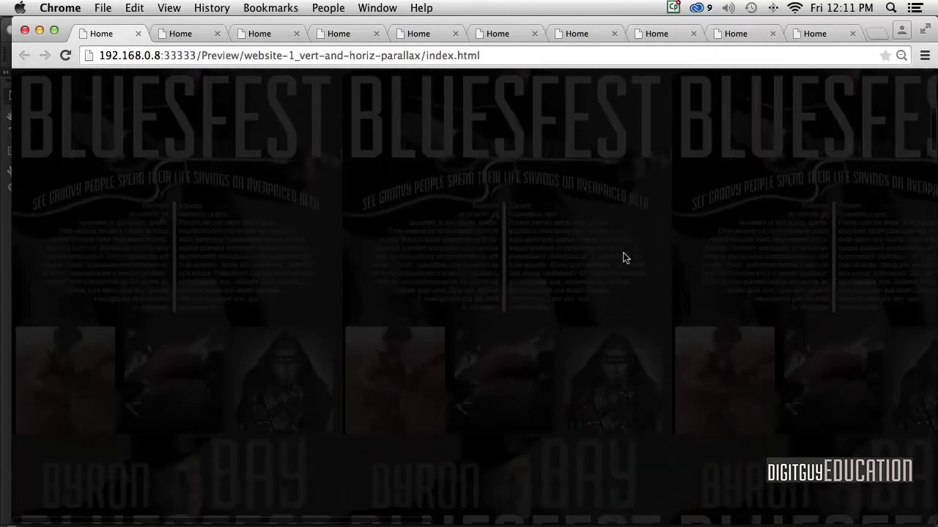
{"action": "scroll", "coordinate": [624, 259], "scroll_direction": "down", "scroll_amount": 6}
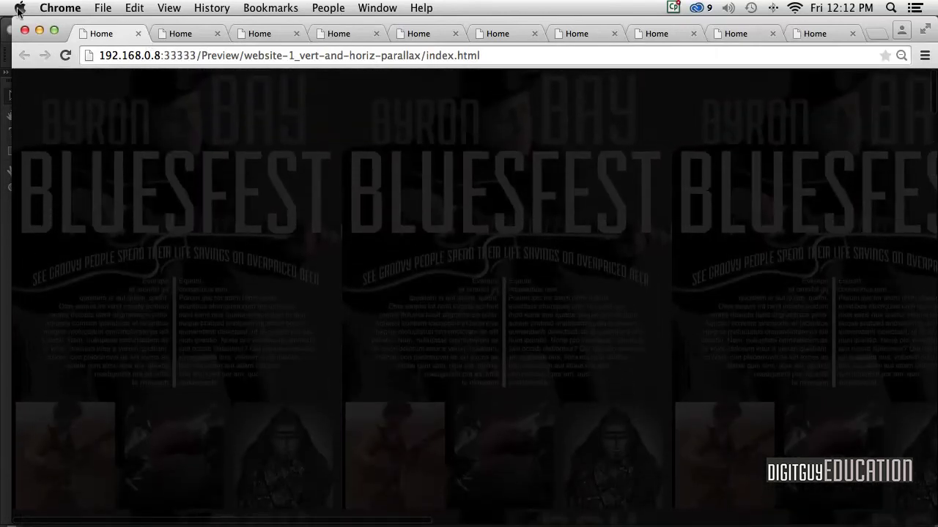
Step: Re-enable scroll motion on INCOMING with final vertical speed 0 and horizontal speed 2, and preview it
{"action": "left_click", "coordinate": [23, 30]}
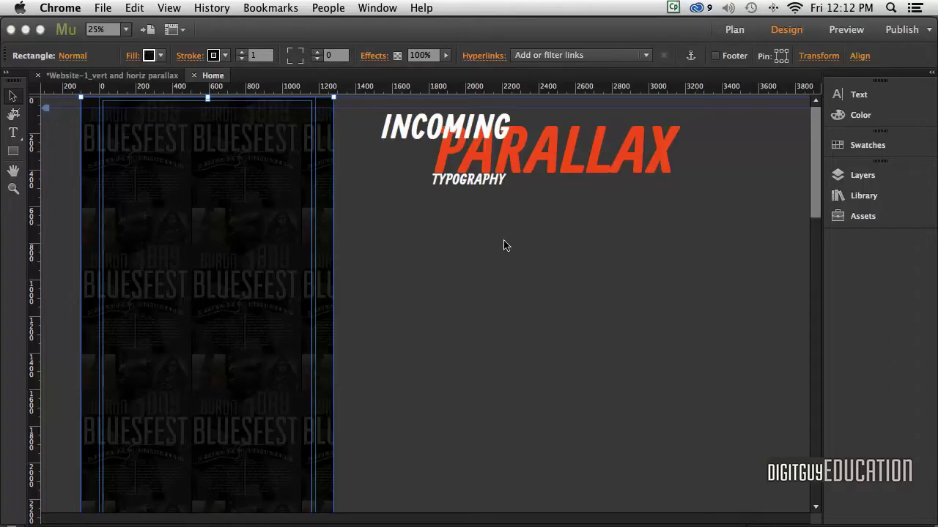
{"action": "left_click", "coordinate": [440, 213]}
{"action": "left_click", "coordinate": [410, 120]}
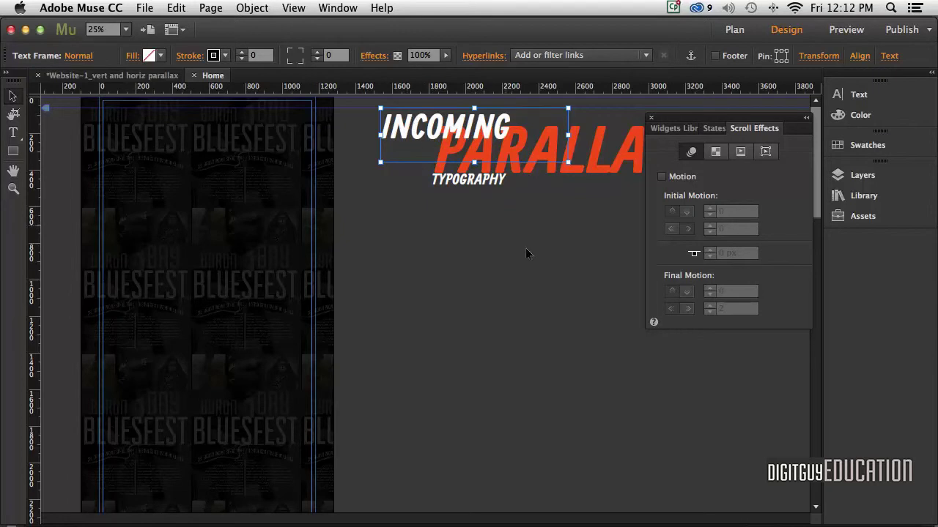
{"action": "left_click", "coordinate": [661, 178]}
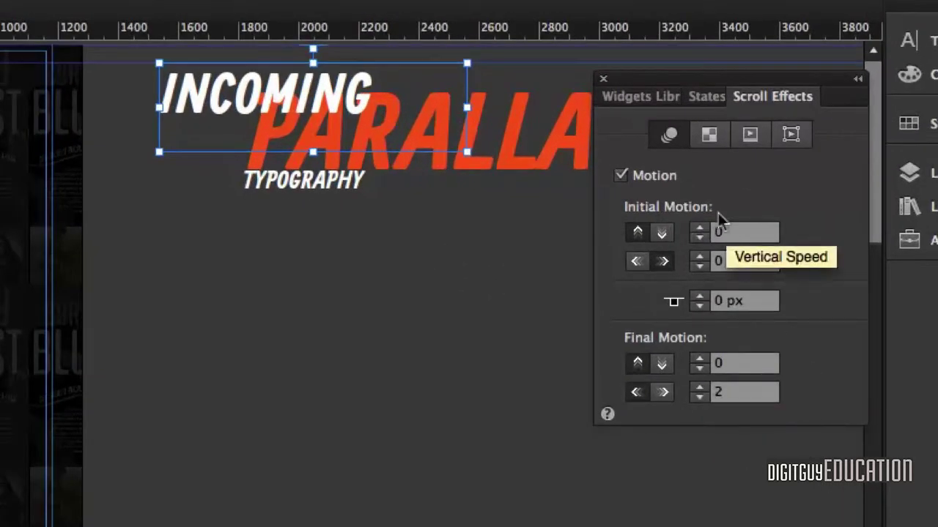
{"action": "left_click", "coordinate": [722, 232]}
{"action": "left_click", "coordinate": [702, 263]}
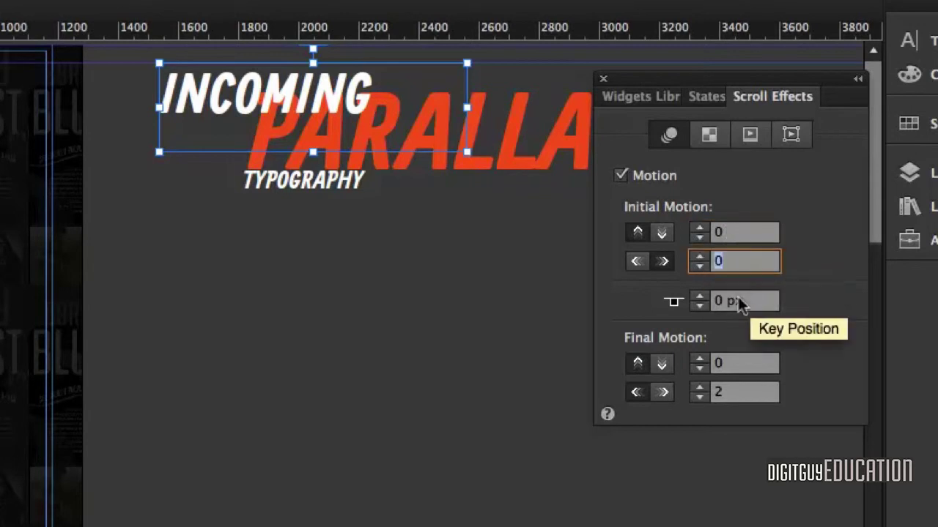
{"action": "left_click", "coordinate": [705, 297]}
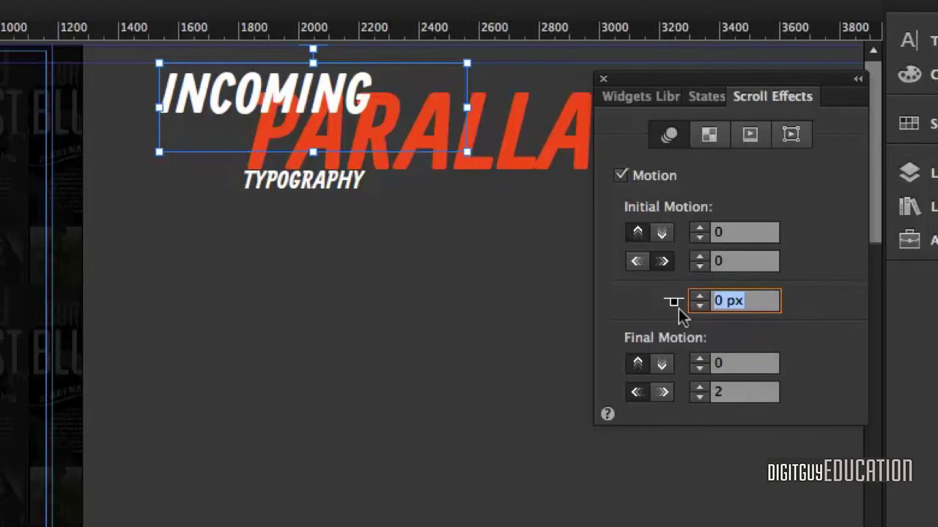
{"action": "left_click", "coordinate": [732, 363]}
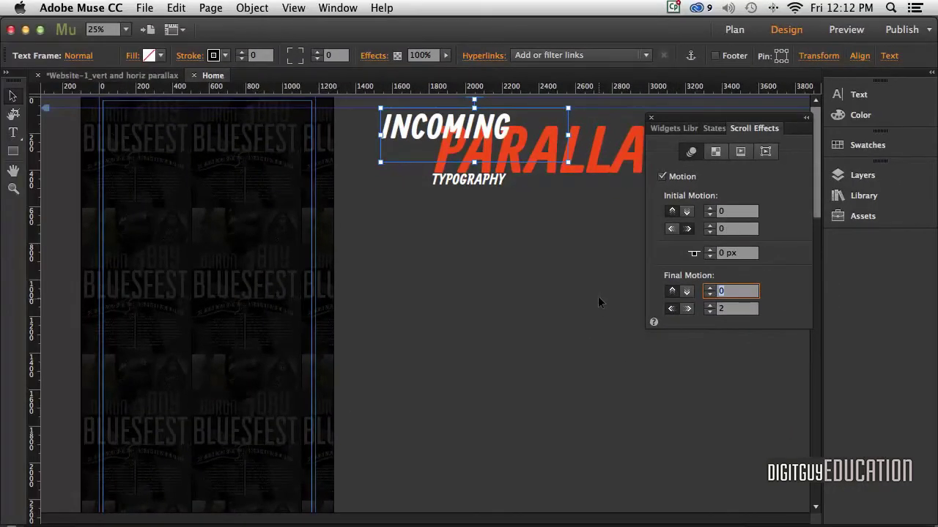
{"action": "key", "text": "super+alt+e"}
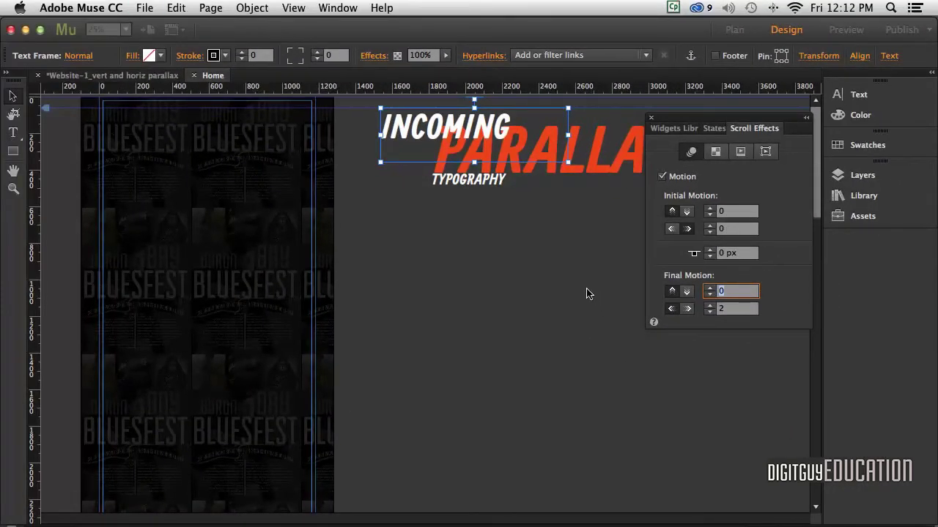
Step: Scroll the Chrome preview up and down to watch INCOMING slide sideways
{"action": "scroll", "coordinate": [587, 293], "scroll_direction": "down", "scroll_amount": 10}
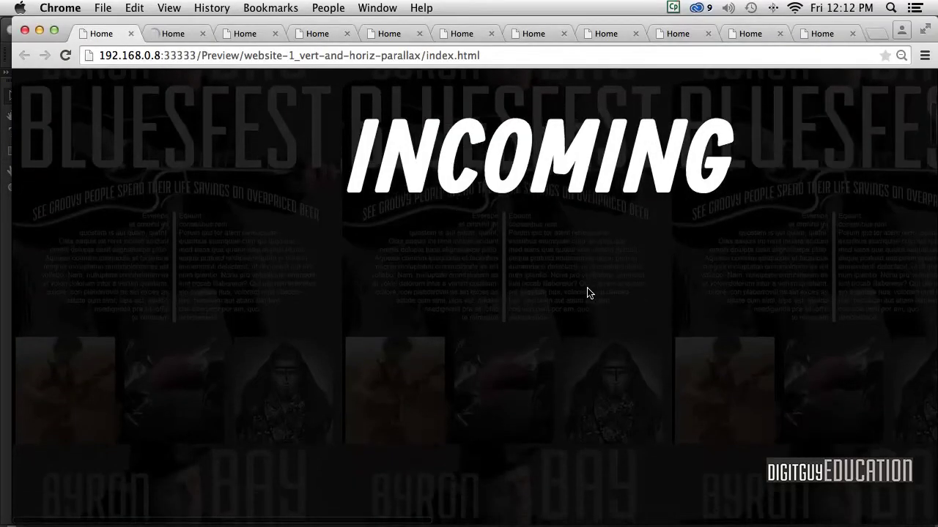
{"action": "scroll", "coordinate": [587, 293], "scroll_direction": "up", "scroll_amount": 3}
{"action": "scroll", "coordinate": [587, 293], "scroll_direction": "up", "scroll_amount": 3}
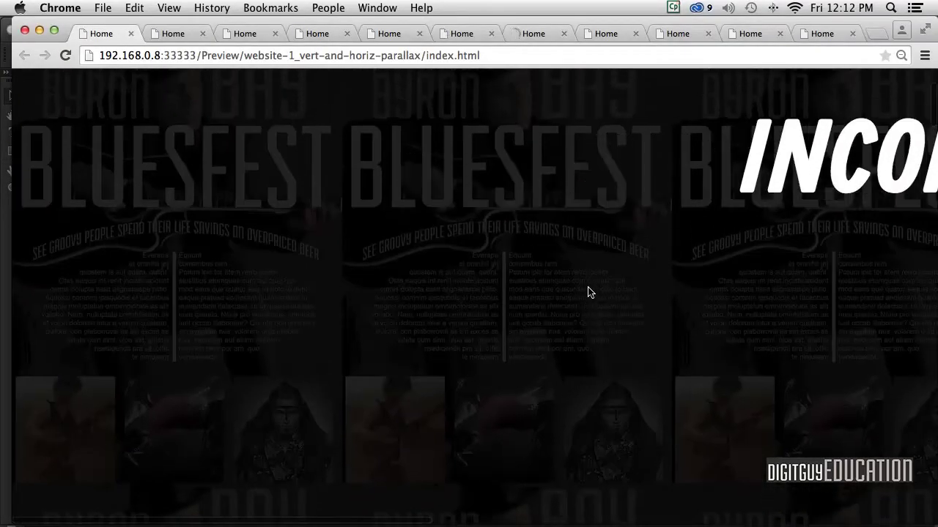
{"action": "scroll", "coordinate": [587, 293], "scroll_direction": "down", "scroll_amount": 3}
{"action": "scroll", "coordinate": [587, 293], "scroll_direction": "down", "scroll_amount": 4}
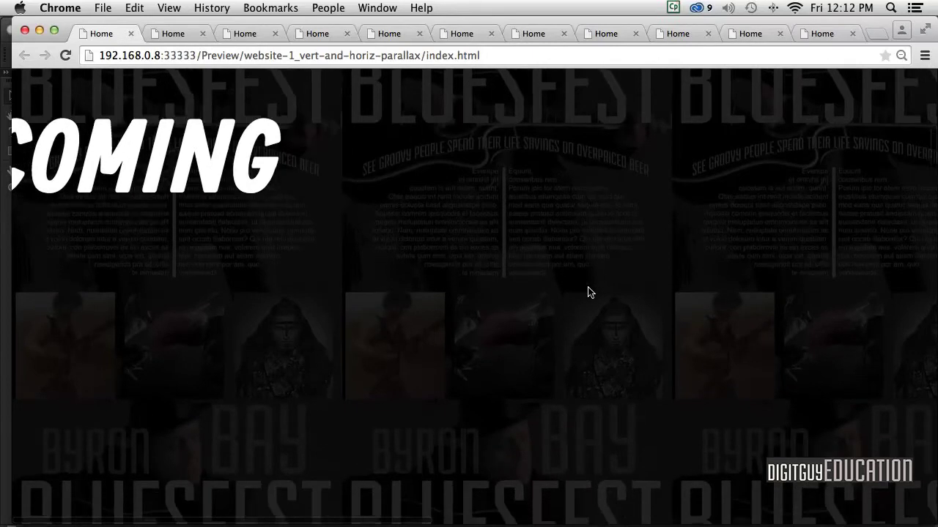
{"action": "scroll", "coordinate": [586, 293], "scroll_direction": "up", "scroll_amount": 5}
{"action": "scroll", "coordinate": [588, 292], "scroll_direction": "up", "scroll_amount": 3}
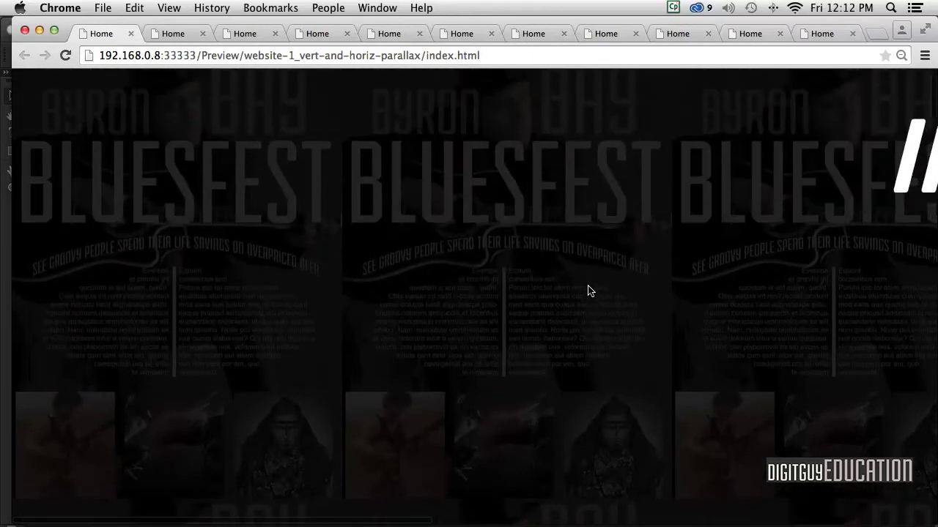
{"action": "scroll", "coordinate": [587, 292], "scroll_direction": "down", "scroll_amount": 4}
{"action": "scroll", "coordinate": [588, 291], "scroll_direction": "down", "scroll_amount": 4}
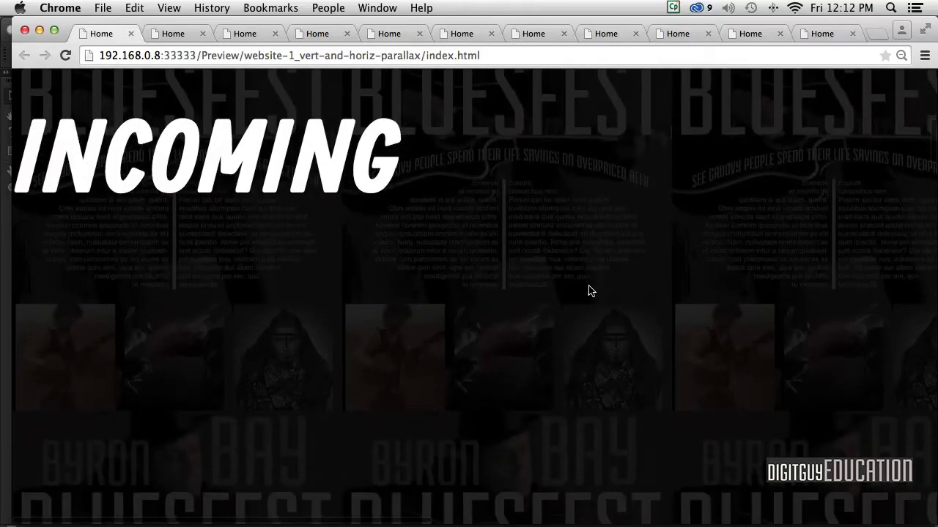
{"action": "scroll", "coordinate": [588, 290], "scroll_direction": "up", "scroll_amount": 5}
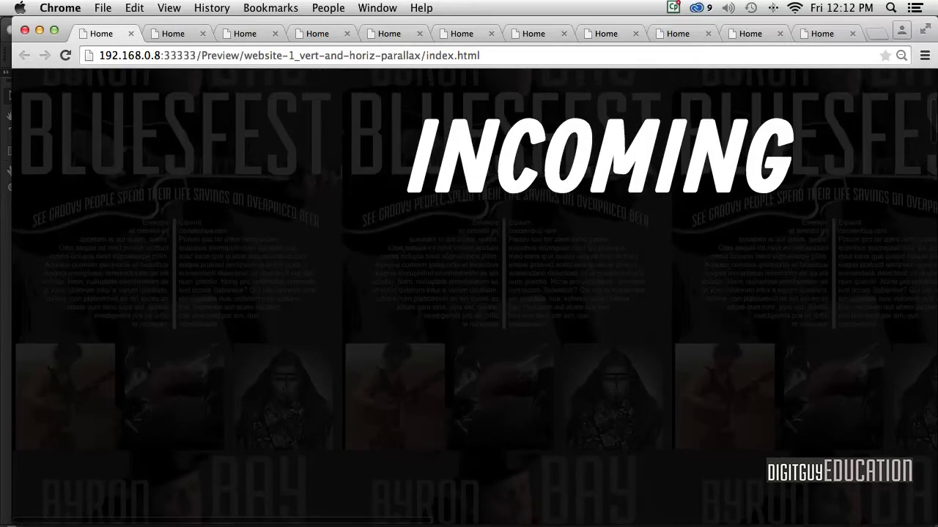
Step: Turn on scroll motion for PARALLAX with final horizontal speed 1.8 and vertical 0, and preview it
{"action": "left_click", "coordinate": [25, 30]}
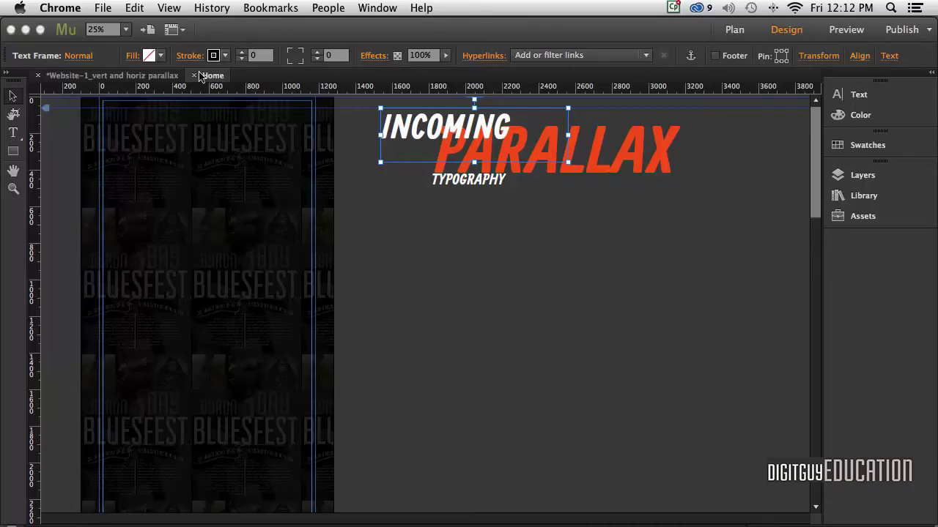
{"action": "left_click", "coordinate": [599, 149]}
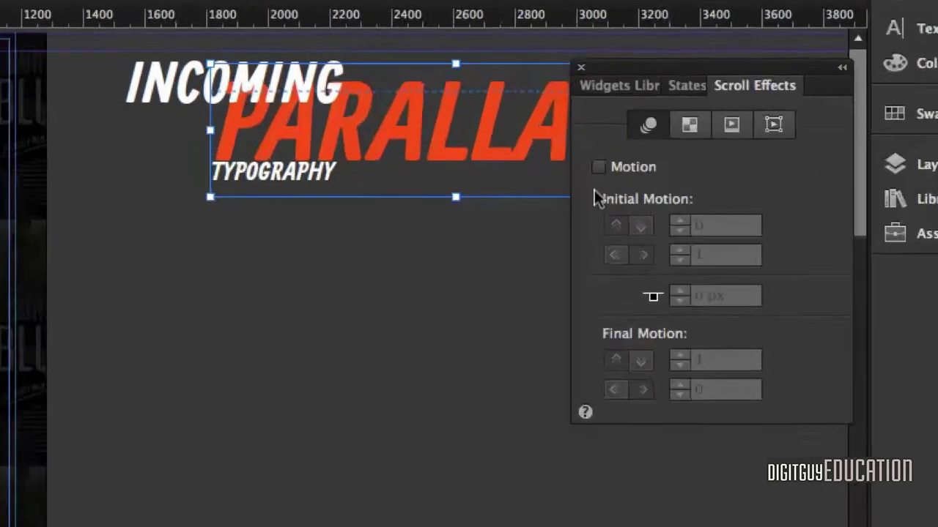
{"action": "left_click", "coordinate": [578, 163]}
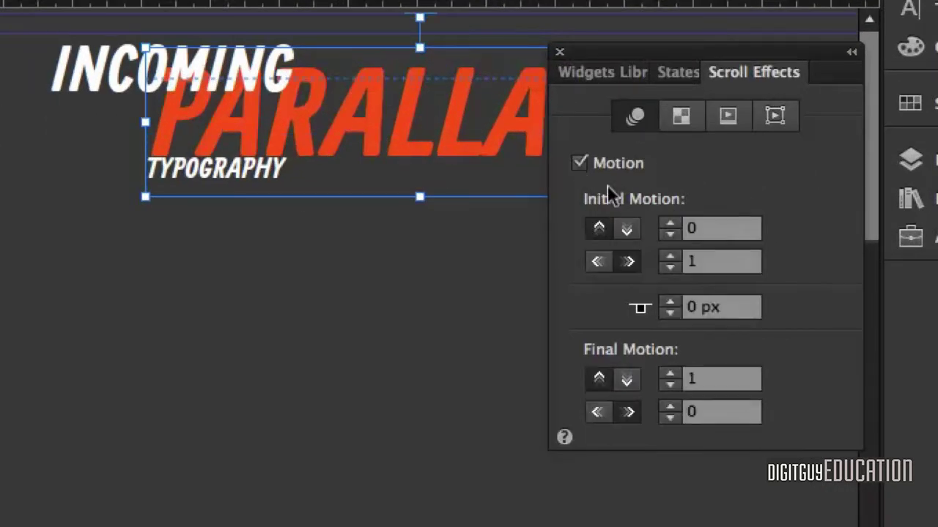
{"action": "left_click", "coordinate": [715, 308]}
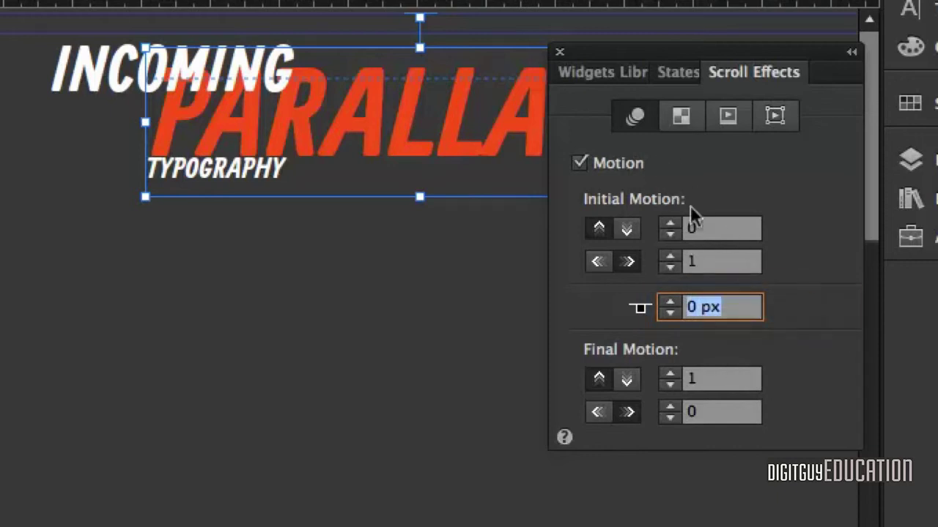
{"action": "left_click", "coordinate": [707, 414]}
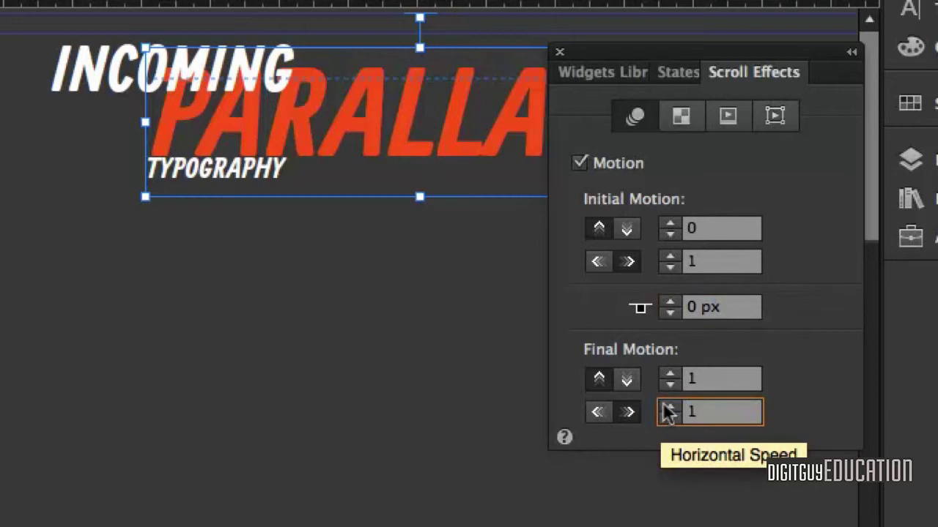
{"action": "type", "text": "1.8"}
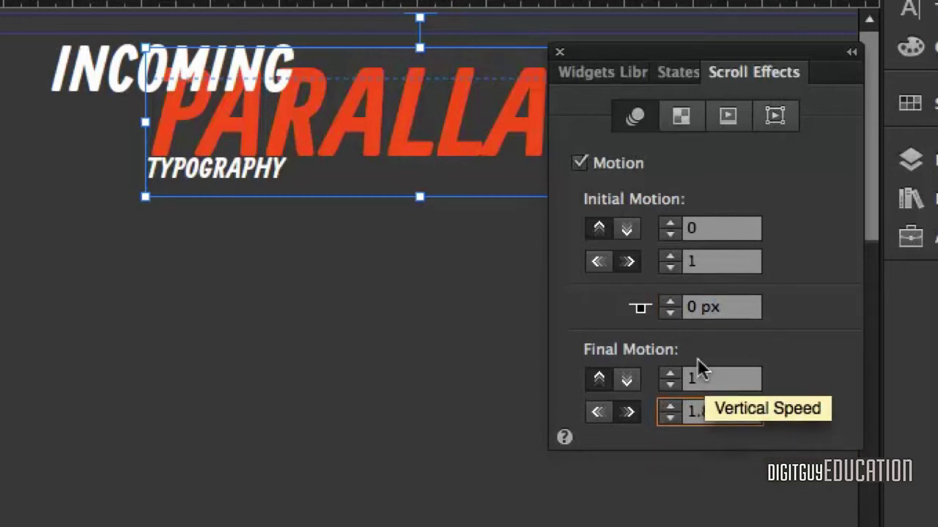
{"action": "left_click", "coordinate": [701, 374]}
{"action": "left_click", "coordinate": [599, 413]}
{"action": "left_click", "coordinate": [681, 378]}
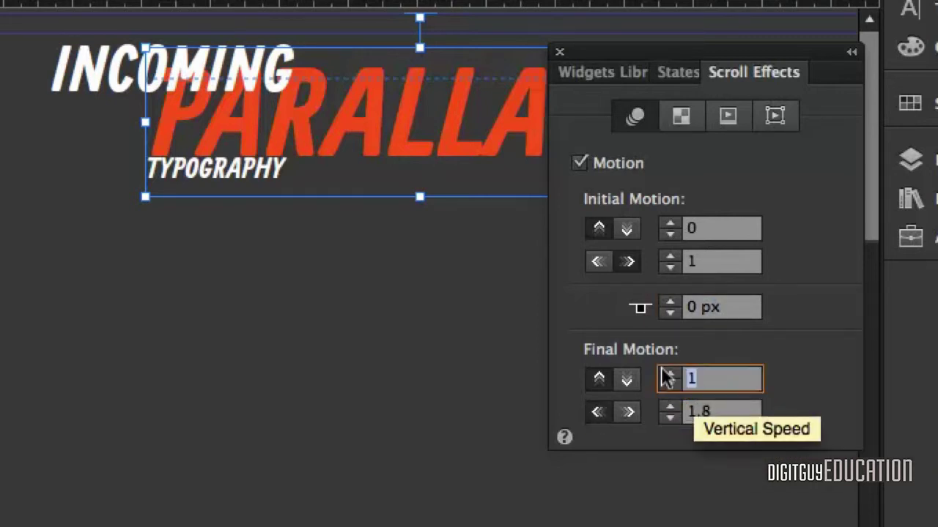
{"action": "type", "text": "0"}
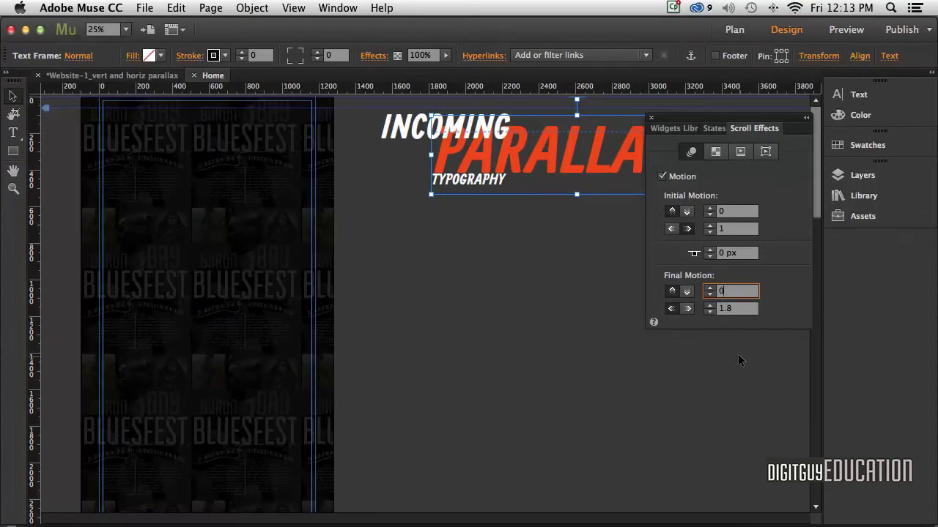
{"action": "key", "text": "super+alt+e"}
Step: Scroll the Chrome preview up and down to watch INCOMING slide in
{"action": "scroll", "coordinate": [734, 344], "scroll_direction": "down", "scroll_amount": 3}
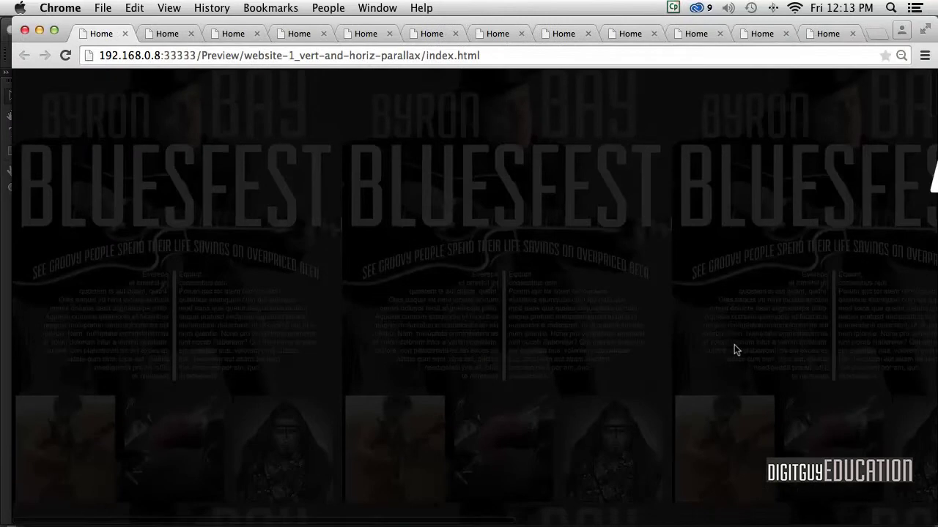
{"action": "scroll", "coordinate": [734, 345], "scroll_direction": "up", "scroll_amount": 2}
{"action": "scroll", "coordinate": [737, 350], "scroll_direction": "up", "scroll_amount": 2}
{"action": "scroll", "coordinate": [736, 350], "scroll_direction": "down", "scroll_amount": 3}
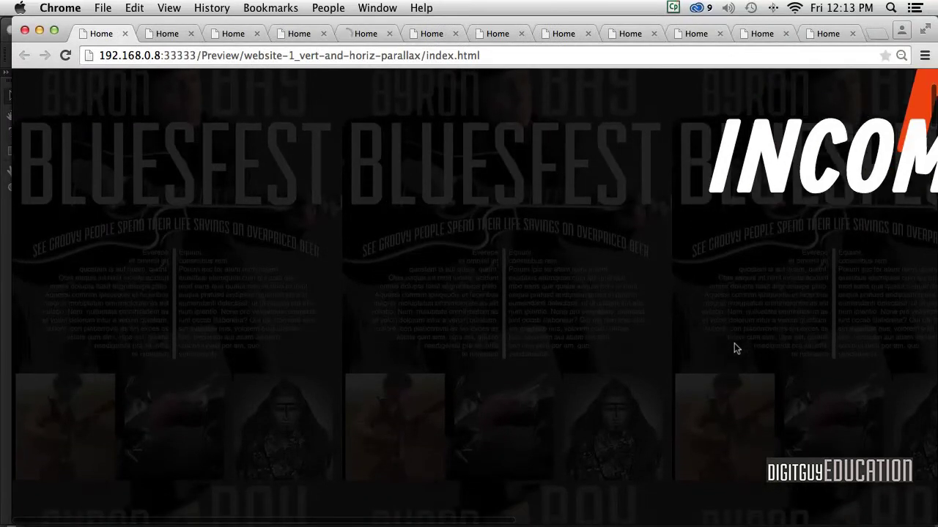
{"action": "scroll", "coordinate": [737, 349], "scroll_direction": "up", "scroll_amount": 1}
{"action": "scroll", "coordinate": [734, 349], "scroll_direction": "up", "scroll_amount": 1}
{"action": "scroll", "coordinate": [734, 349], "scroll_direction": "down", "scroll_amount": 2}
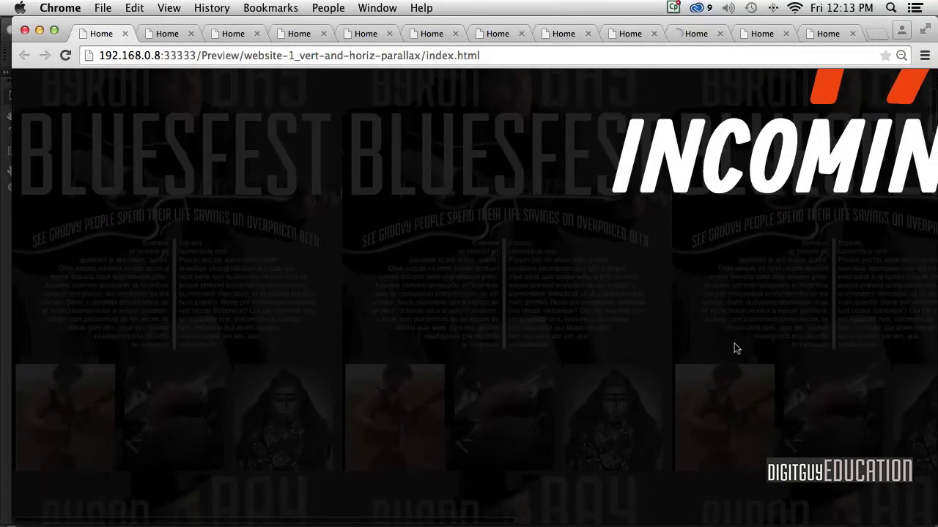
{"action": "scroll", "coordinate": [734, 348], "scroll_direction": "up", "scroll_amount": 2}
{"action": "scroll", "coordinate": [734, 348], "scroll_direction": "down", "scroll_amount": 2}
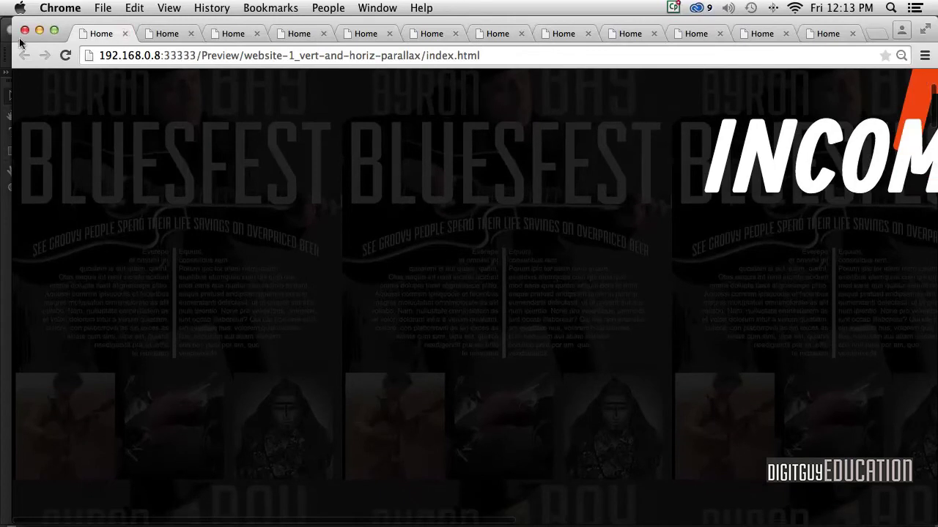
Step: Close the preview and return to the Muse layout with the INCOMING frame selected
{"action": "left_click", "coordinate": [25, 30]}
{"action": "left_click", "coordinate": [560, 137]}
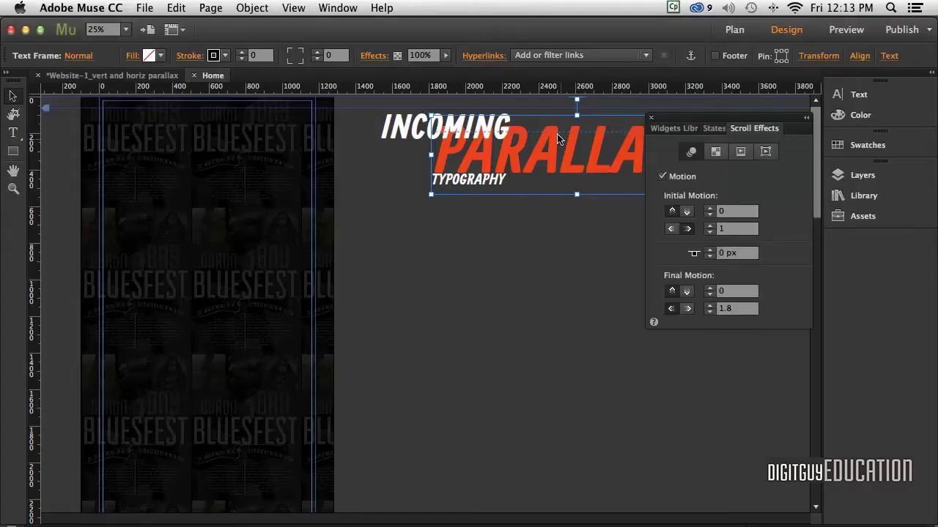
{"action": "left_click", "coordinate": [560, 138]}
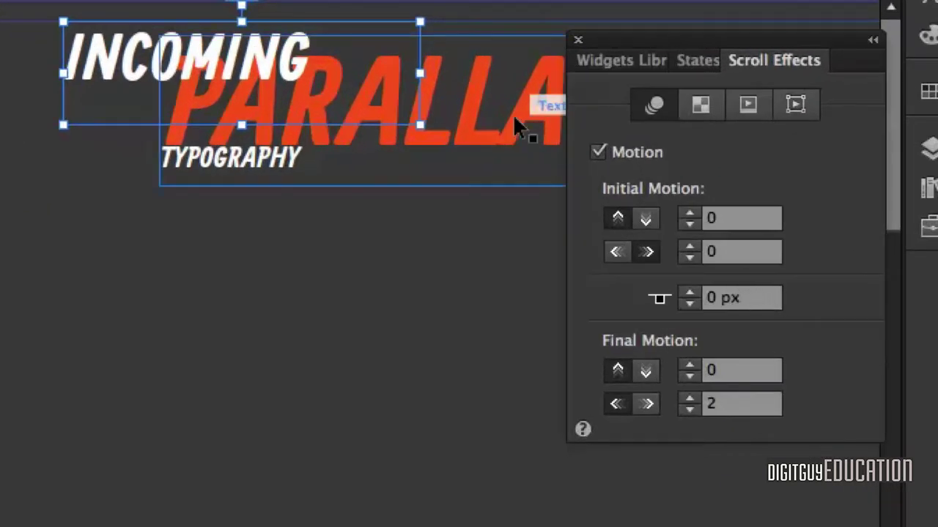
Step: Set PARALLAX's initial horizontal speed to 0 and its final horizontal speed to 1.6
{"action": "left_click", "coordinate": [492, 114]}
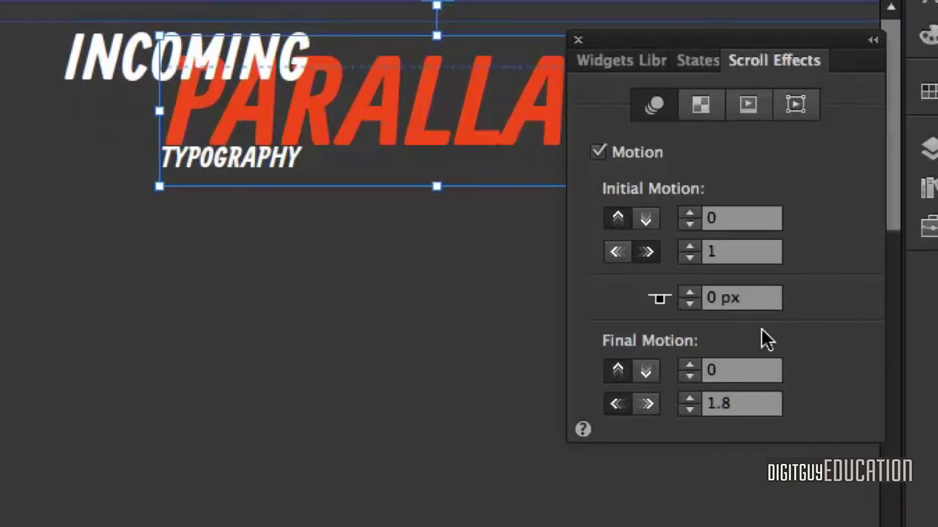
{"action": "left_click", "coordinate": [693, 252]}
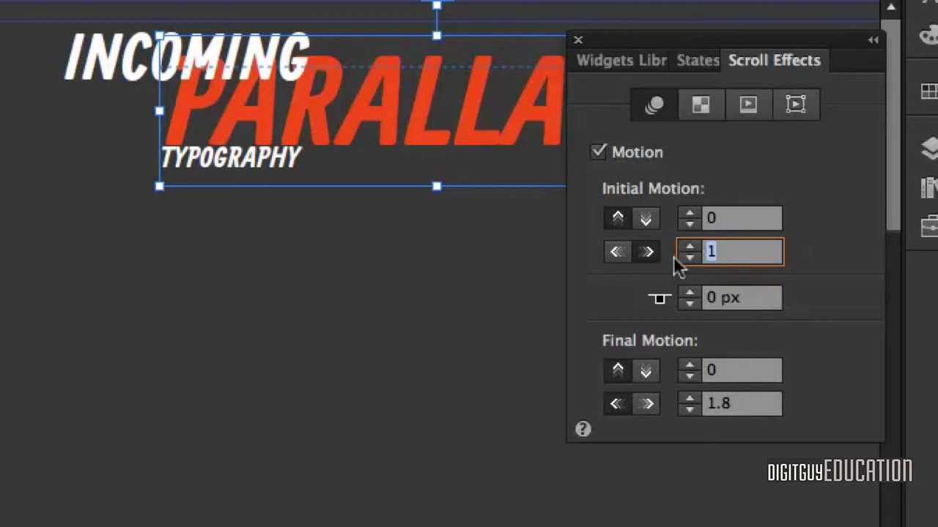
{"action": "type", "text": "0"}
{"action": "left_click", "coordinate": [746, 393]}
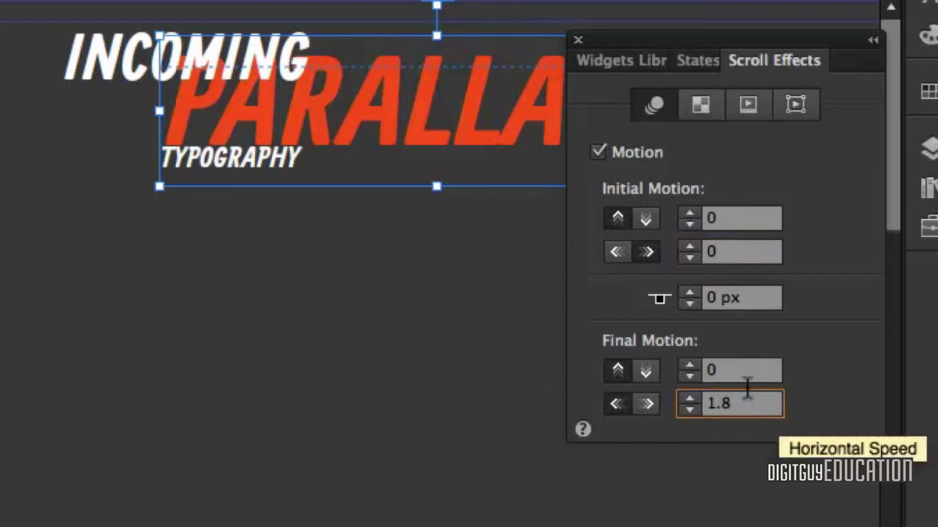
{"action": "type", "text": "6"}
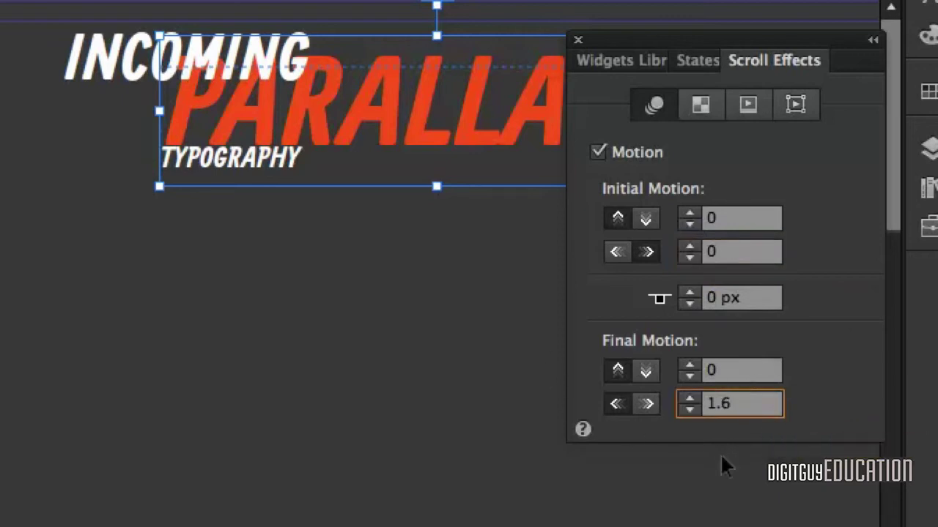
{"action": "left_click", "coordinate": [718, 369]}
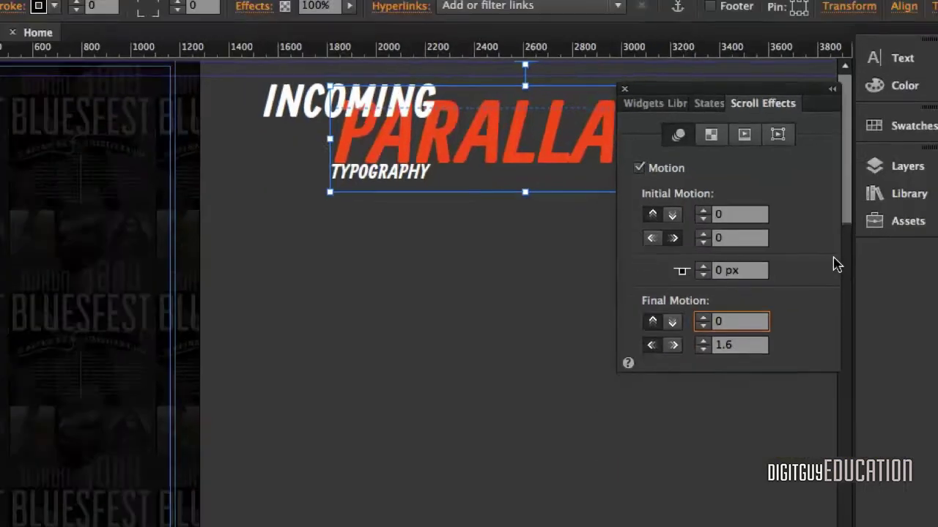
Step: Preview the page in Chrome, scroll to watch INCOMING and PARALLAX slide, then return to Muse
{"action": "key", "text": "super+shift+e"}
{"action": "scroll", "coordinate": [715, 271], "scroll_direction": "down", "scroll_amount": 2}
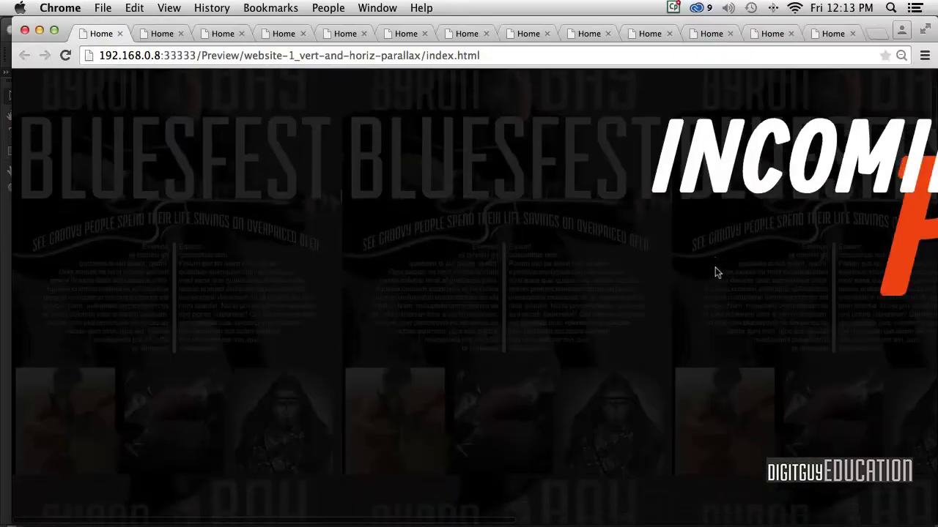
{"action": "scroll", "coordinate": [715, 271], "scroll_direction": "down", "scroll_amount": 5}
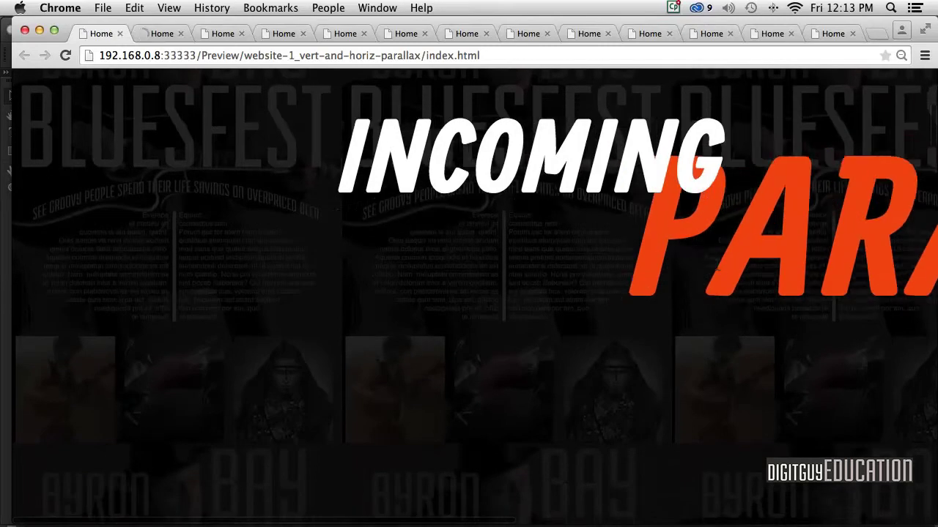
{"action": "scroll", "coordinate": [718, 268], "scroll_direction": "down", "scroll_amount": 3}
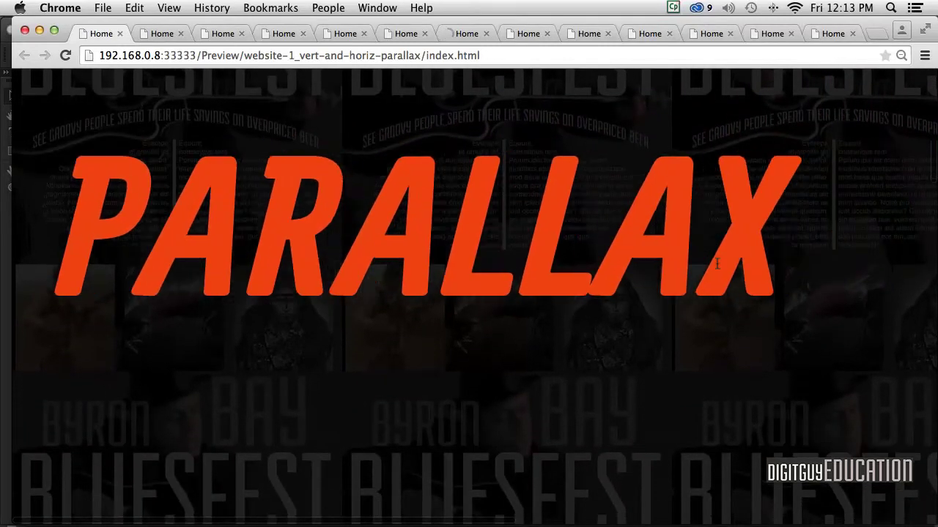
{"action": "scroll", "coordinate": [718, 268], "scroll_direction": "up", "scroll_amount": 4}
{"action": "scroll", "coordinate": [718, 261], "scroll_direction": "down", "scroll_amount": 2}
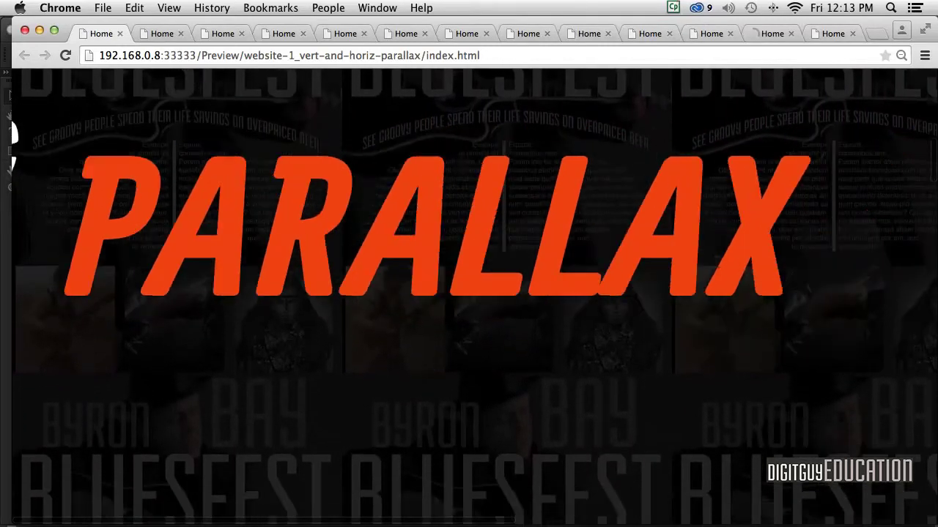
{"action": "scroll", "coordinate": [717, 262], "scroll_direction": "up", "scroll_amount": 6}
{"action": "scroll", "coordinate": [718, 261], "scroll_direction": "down", "scroll_amount": 3}
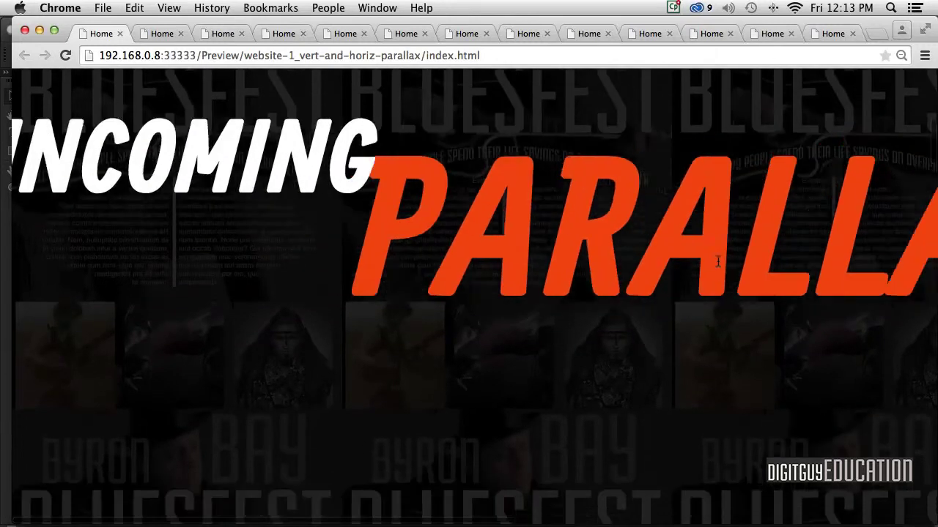
{"action": "scroll", "coordinate": [371, 110], "scroll_direction": "up", "scroll_amount": 5}
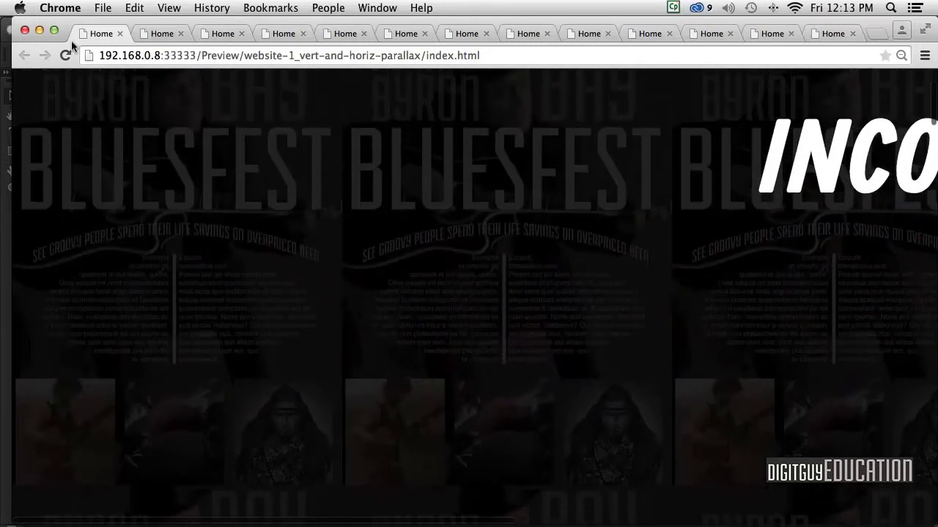
{"action": "left_click", "coordinate": [24, 30]}
{"action": "left_click", "coordinate": [517, 150]}
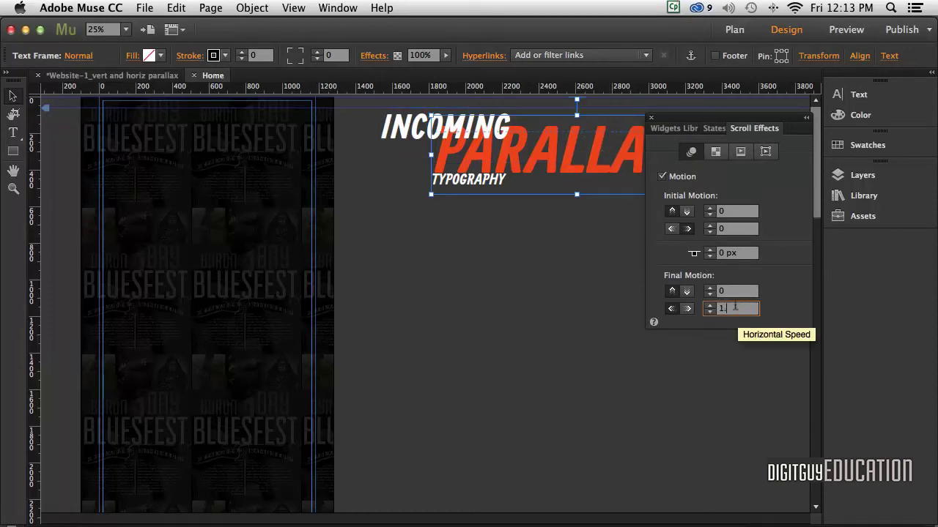
Step: Raise PARALLAX's final horizontal speed to 1.8 and preview the page again
{"action": "left_click", "coordinate": [735, 300]}
{"action": "type", "text": "1.8"}
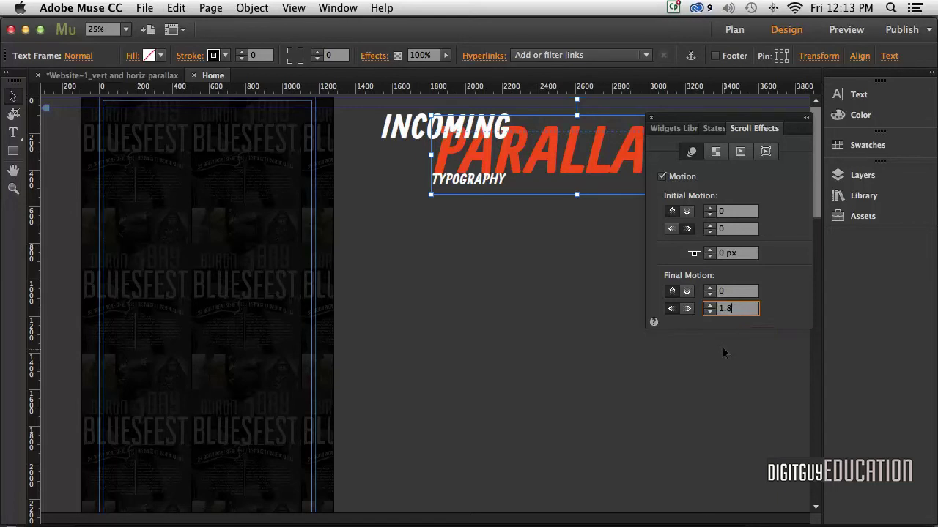
{"action": "left_click", "coordinate": [719, 353]}
{"action": "key", "text": "super+shift+e"}
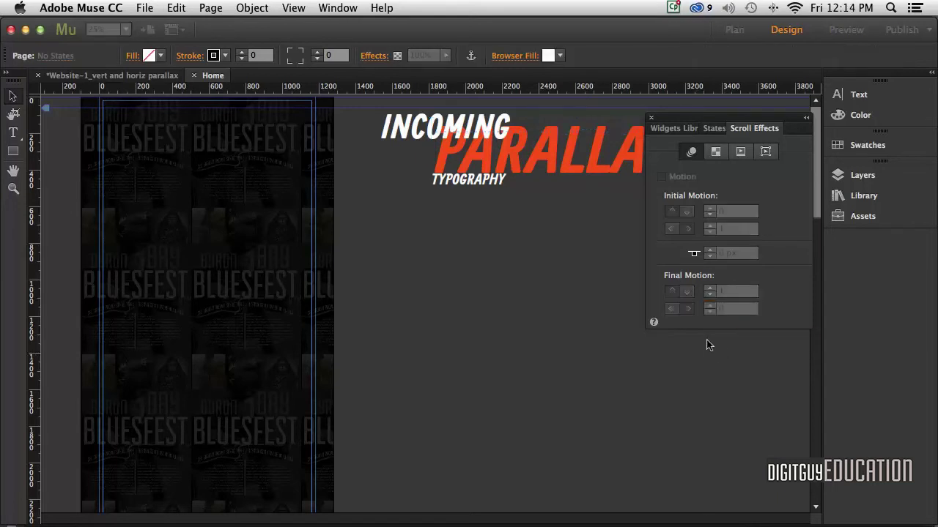
Step: Scroll the Chrome preview to confirm PARALLAX now slides faster, then close it
{"action": "scroll", "coordinate": [685, 333], "scroll_direction": "down", "scroll_amount": 4}
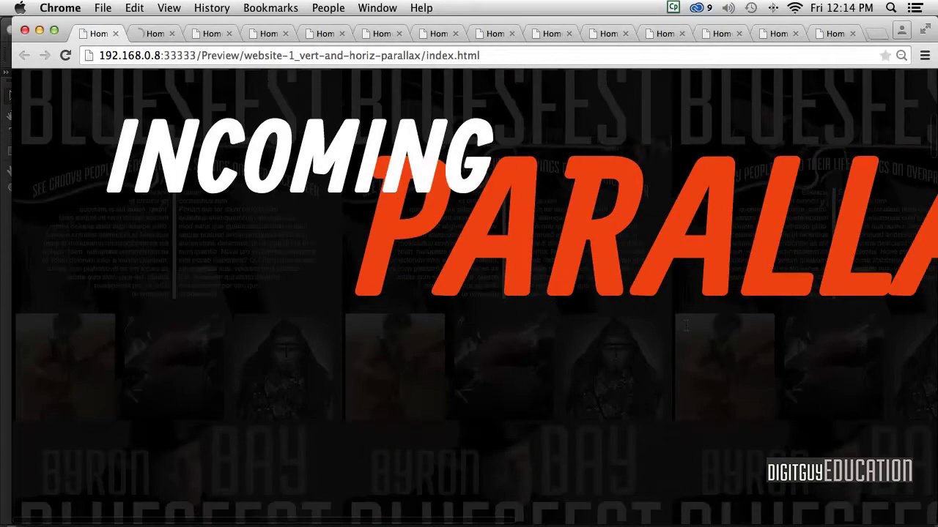
{"action": "scroll", "coordinate": [687, 333], "scroll_direction": "up", "scroll_amount": 5}
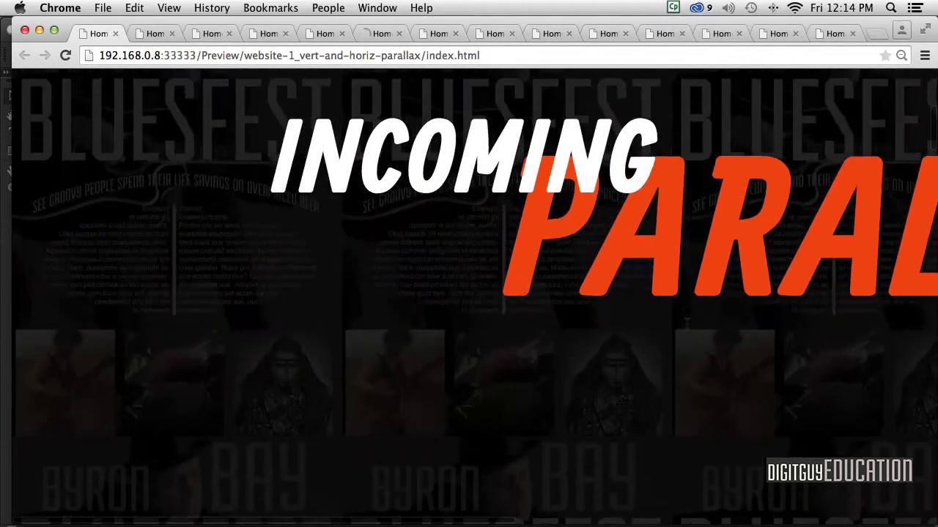
{"action": "scroll", "coordinate": [687, 322], "scroll_direction": "down", "scroll_amount": 5}
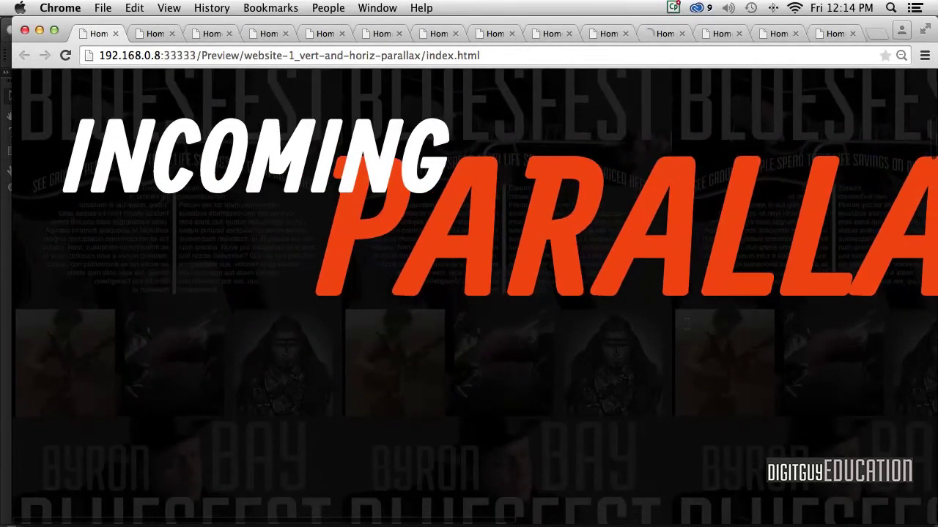
{"action": "scroll", "coordinate": [688, 323], "scroll_direction": "down", "scroll_amount": 3}
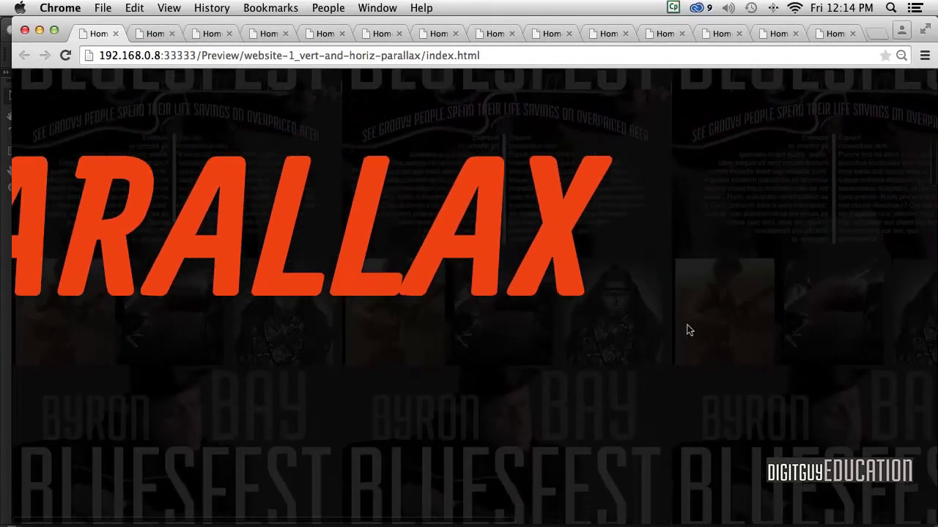
{"action": "scroll", "coordinate": [689, 326], "scroll_direction": "up", "scroll_amount": 5}
{"action": "scroll", "coordinate": [689, 326], "scroll_direction": "up", "scroll_amount": 2}
{"action": "scroll", "coordinate": [688, 327], "scroll_direction": "down", "scroll_amount": 6}
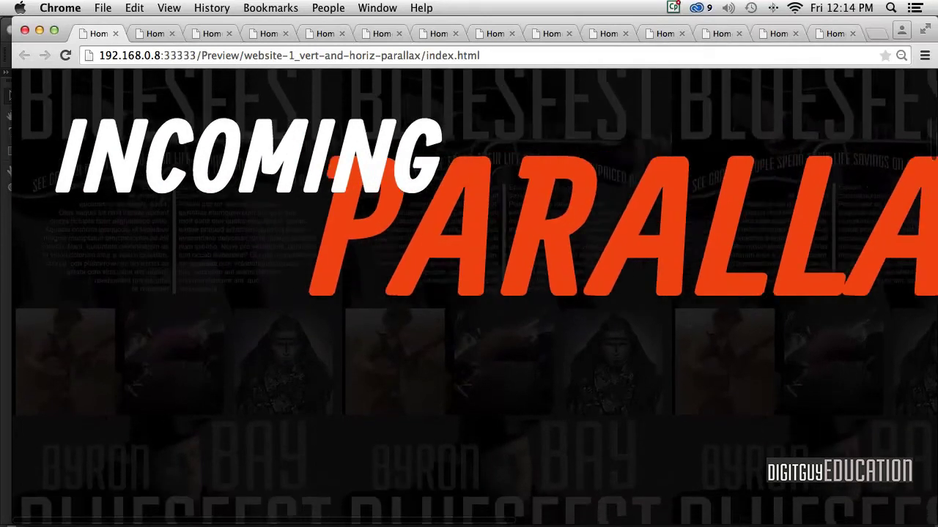
{"action": "scroll", "coordinate": [606, 285], "scroll_direction": "up", "scroll_amount": 6}
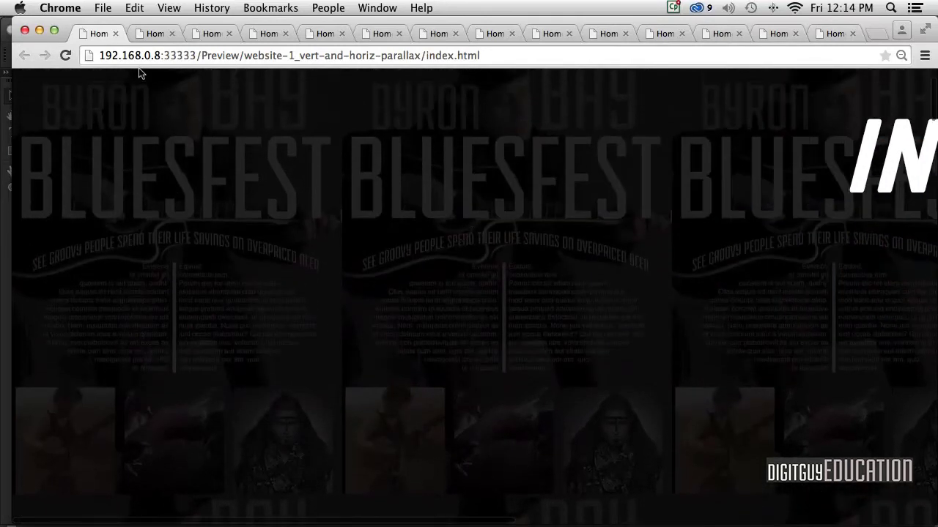
{"action": "left_click", "coordinate": [25, 32]}
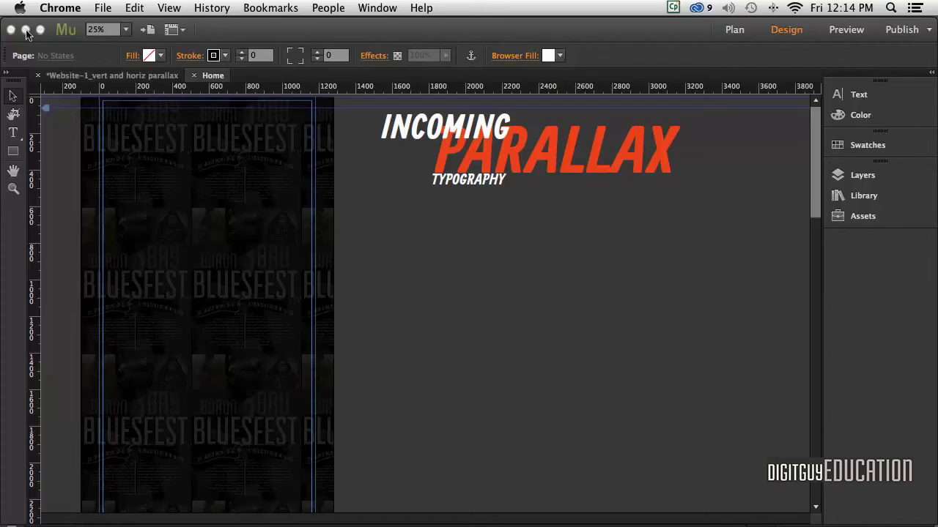
Step: Turn on scroll motion for TYPOGRAPHY with initial horizontal speed 0 and key position 339 px
{"action": "left_click", "coordinate": [453, 182]}
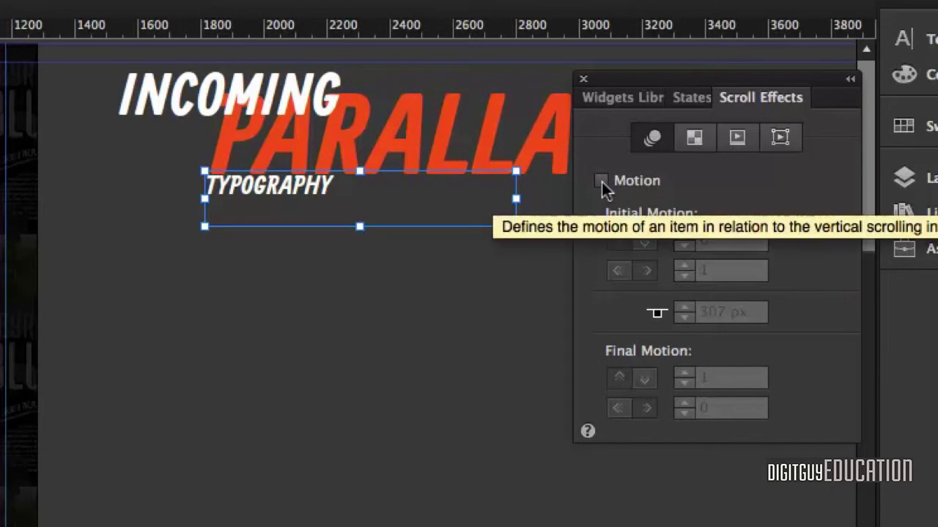
{"action": "left_click", "coordinate": [602, 183]}
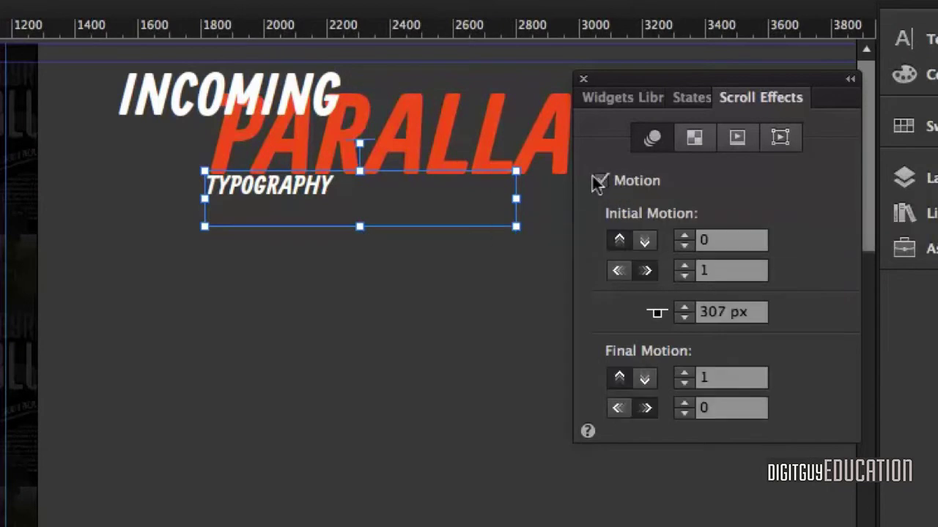
{"action": "left_click", "coordinate": [708, 269]}
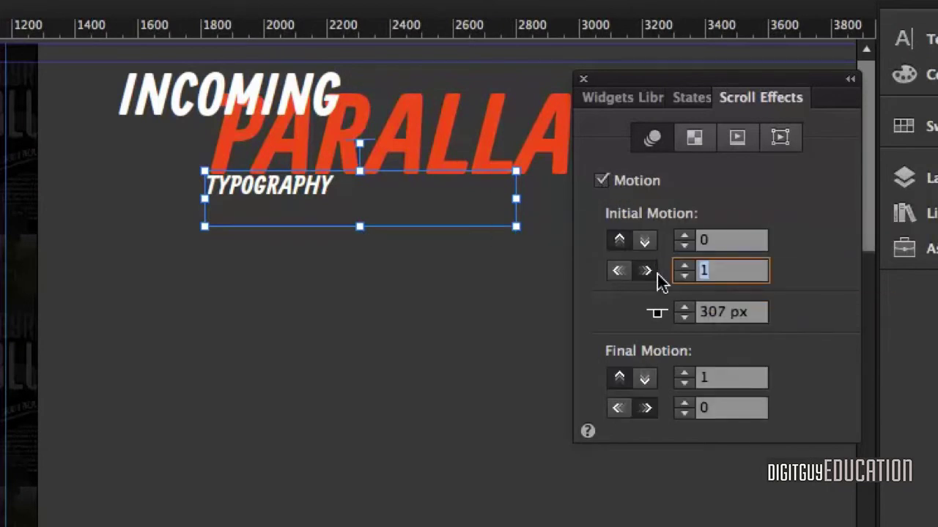
{"action": "type", "text": "0"}
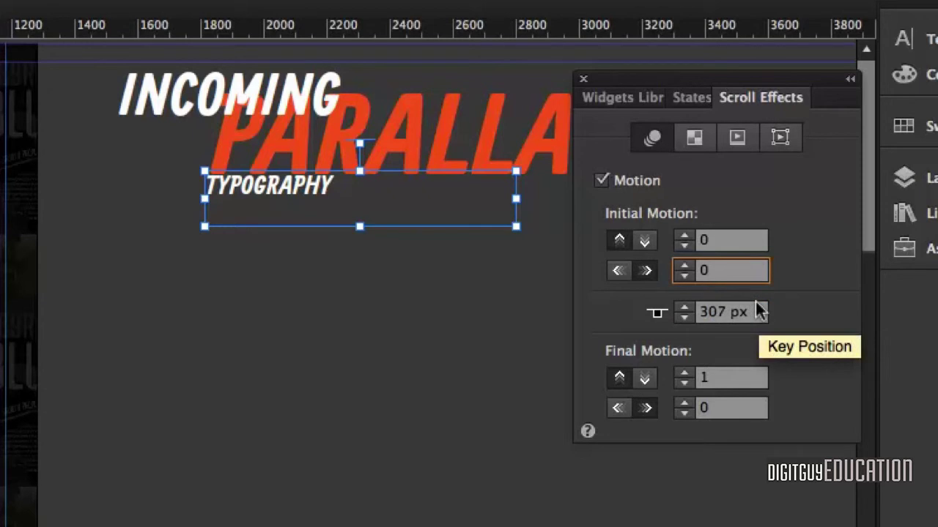
{"action": "left_click_drag", "start_coordinate": [760, 311], "coordinate": [670, 289]}
{"action": "type", "text": "3"}
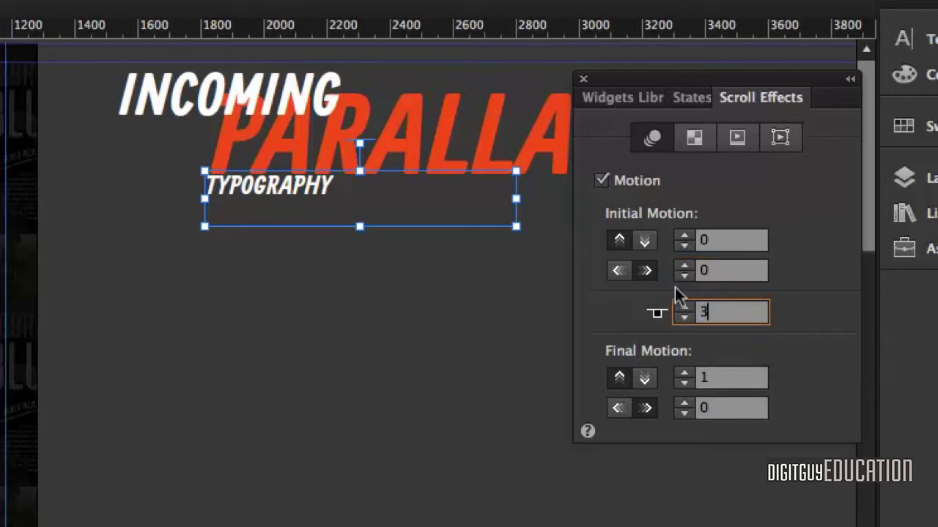
{"action": "type", "text": "39"}
{"action": "left_click", "coordinate": [709, 408]}
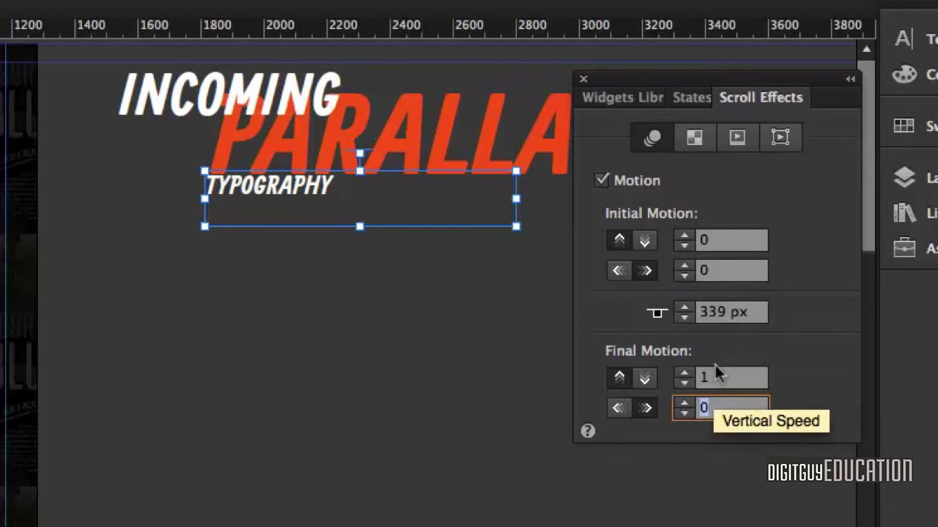
Step: Set TYPOGRAPHY's final vertical speed to 0 and final horizontal speed to 1.6
{"action": "left_click", "coordinate": [718, 375]}
{"action": "type", "text": "0"}
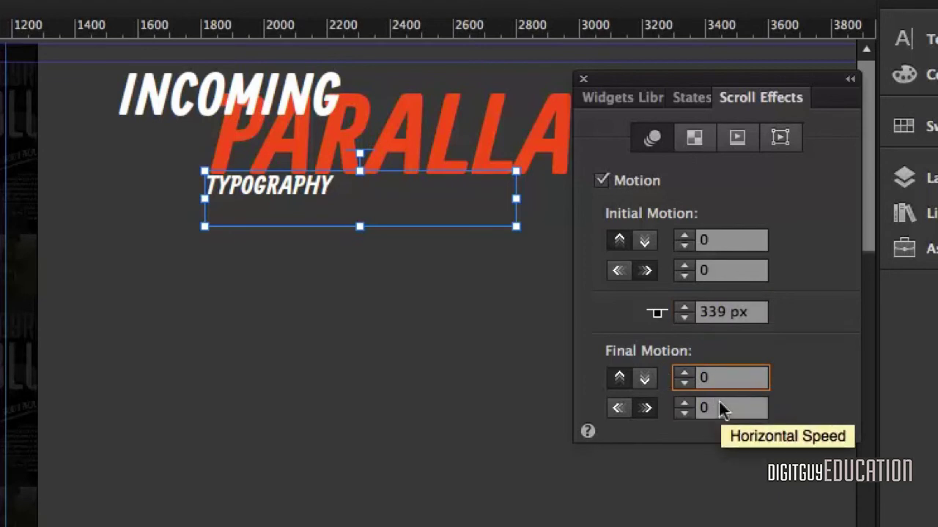
{"action": "left_click", "coordinate": [722, 409]}
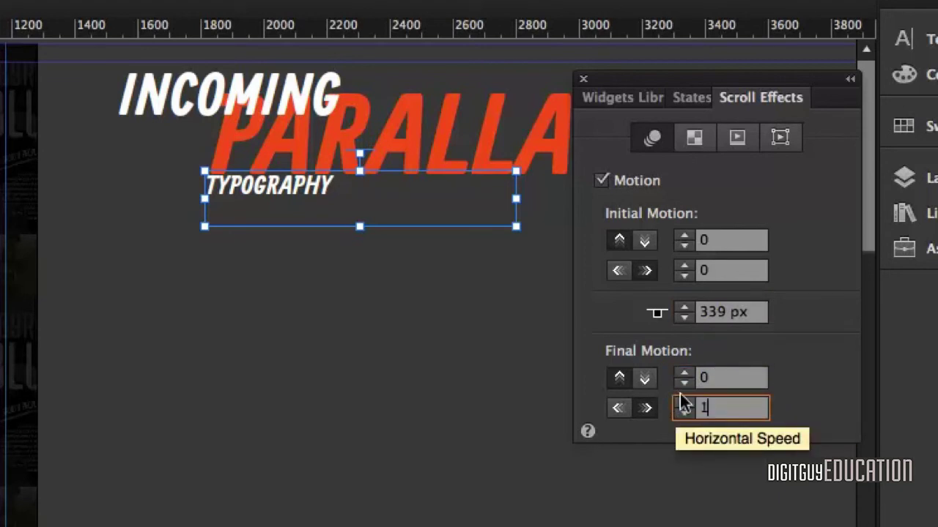
{"action": "type", "text": "1.6"}
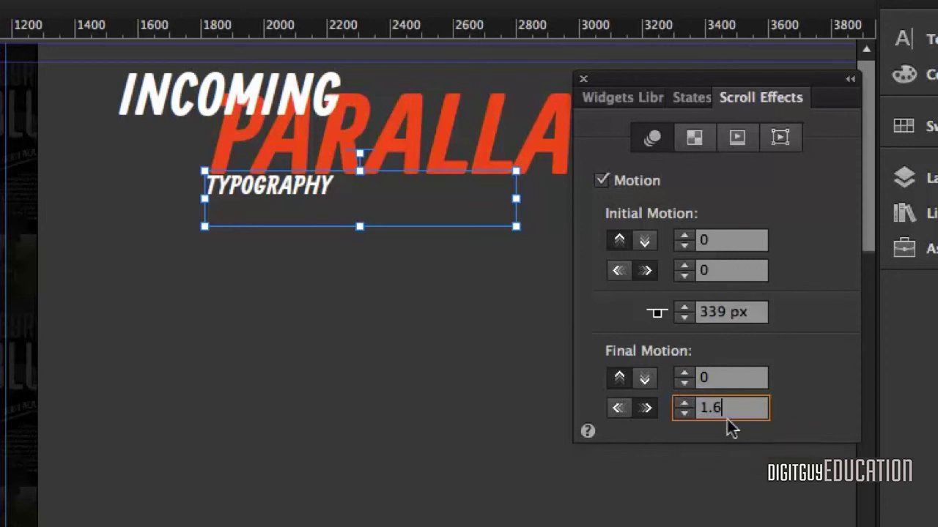
{"action": "left_click", "coordinate": [618, 405]}
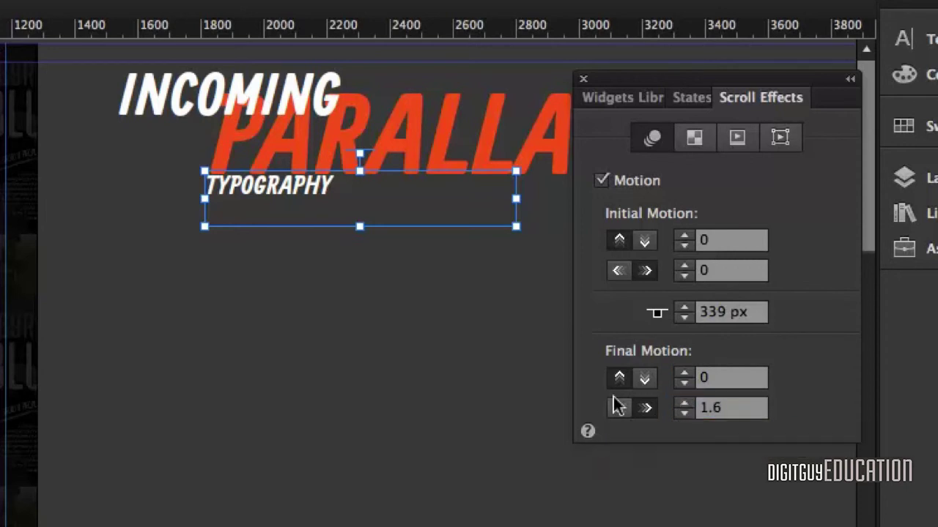
{"action": "left_click", "coordinate": [773, 483]}
Step: Preview in Chrome and scroll to watch TYPOGRAPHY slide alongside INCOMING and PARALLAX, then close it
{"action": "key", "text": "cmd+shift+e"}
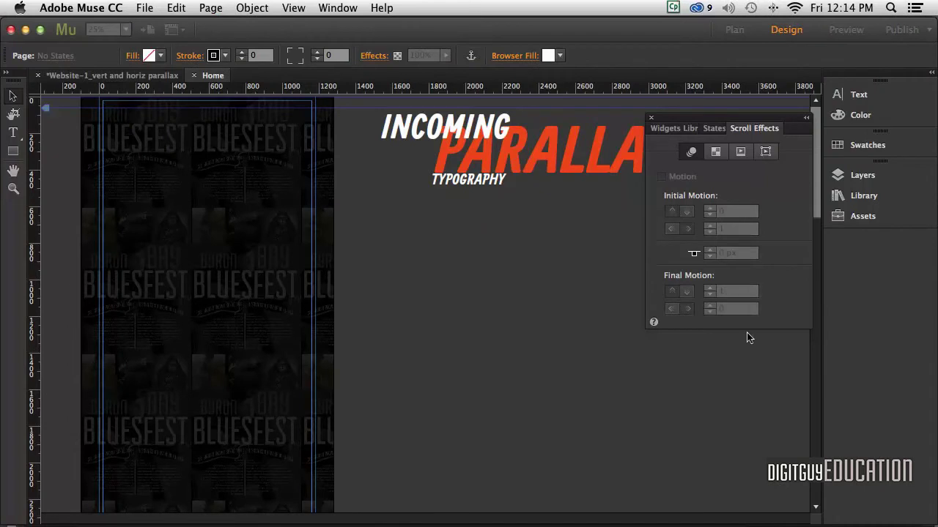
{"action": "scroll", "coordinate": [719, 322], "scroll_direction": "down", "scroll_amount": 2}
{"action": "scroll", "coordinate": [719, 322], "scroll_direction": "down", "scroll_amount": 3}
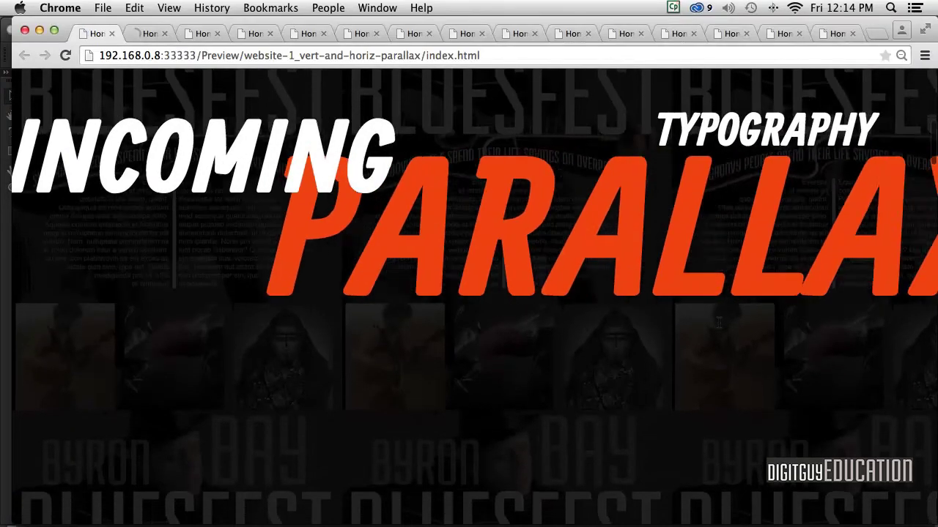
{"action": "scroll", "coordinate": [719, 322], "scroll_direction": "up", "scroll_amount": 3}
{"action": "scroll", "coordinate": [719, 322], "scroll_direction": "down", "scroll_amount": 3}
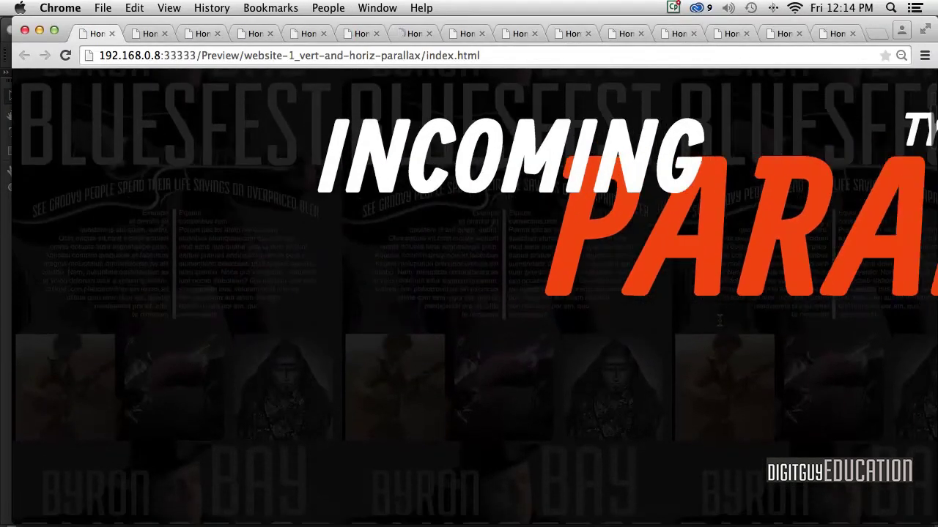
{"action": "scroll", "coordinate": [718, 323], "scroll_direction": "up", "scroll_amount": 4}
{"action": "scroll", "coordinate": [720, 321], "scroll_direction": "up", "scroll_amount": 2}
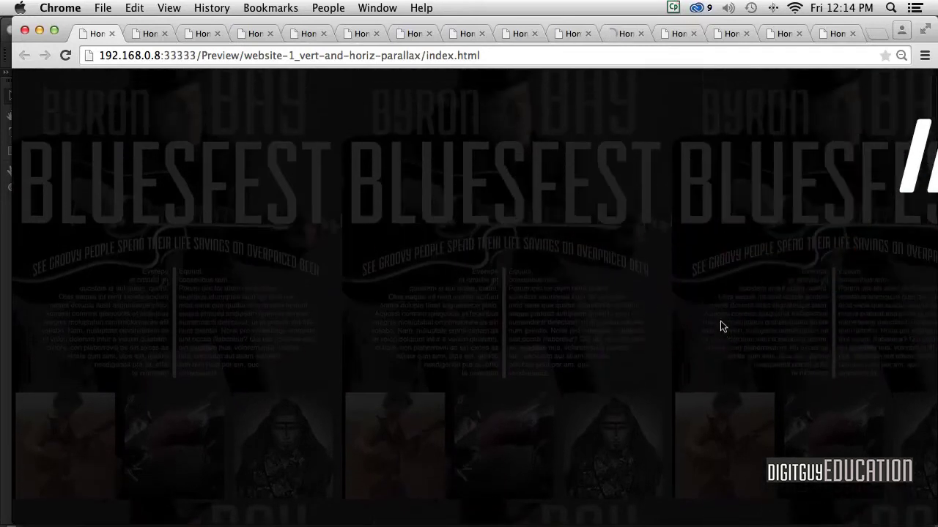
{"action": "scroll", "coordinate": [720, 320], "scroll_direction": "down", "scroll_amount": 4}
{"action": "scroll", "coordinate": [469, 293], "scroll_direction": "up", "scroll_amount": 3}
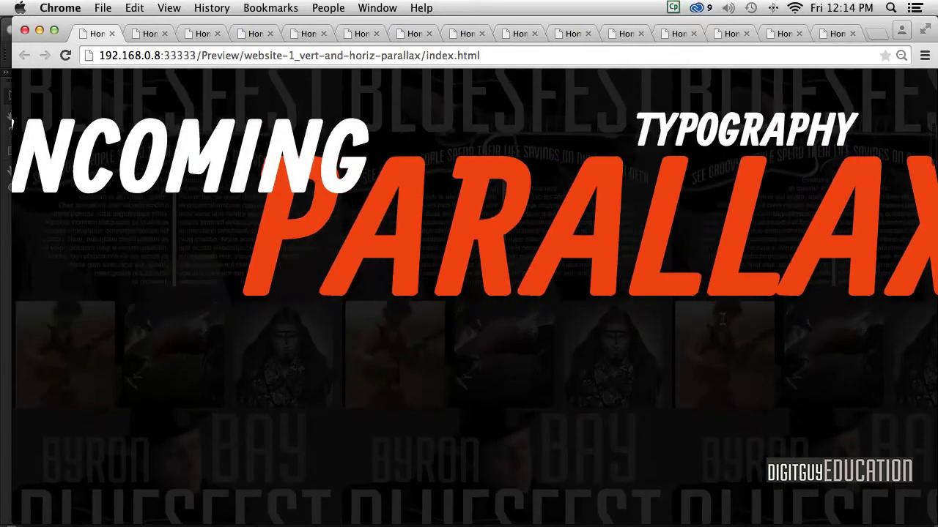
{"action": "scroll", "coordinate": [492, 159], "scroll_direction": "down", "scroll_amount": 3}
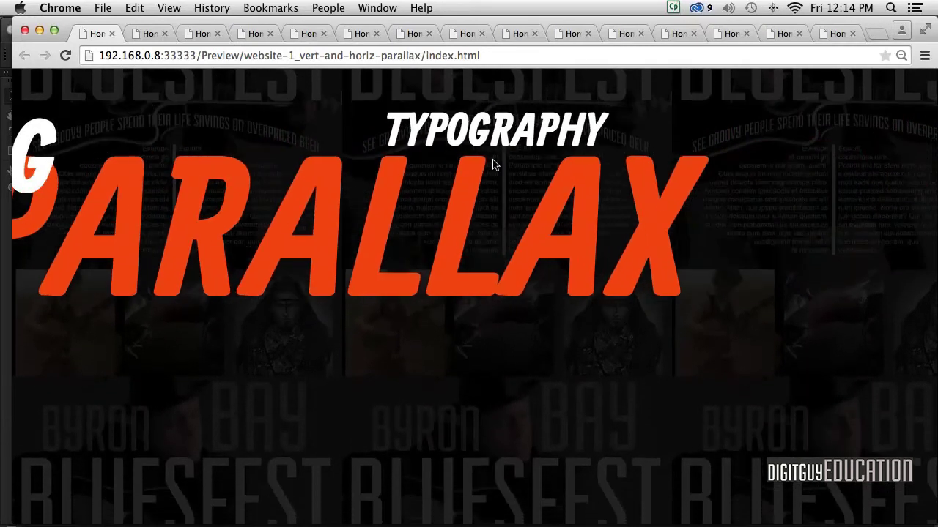
{"action": "left_click", "coordinate": [24, 30]}
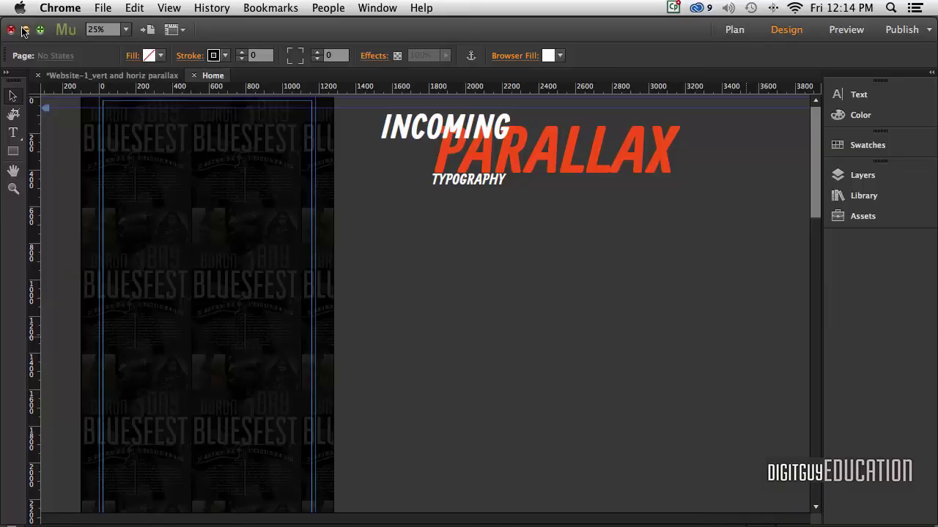
{"action": "left_click", "coordinate": [461, 180]}
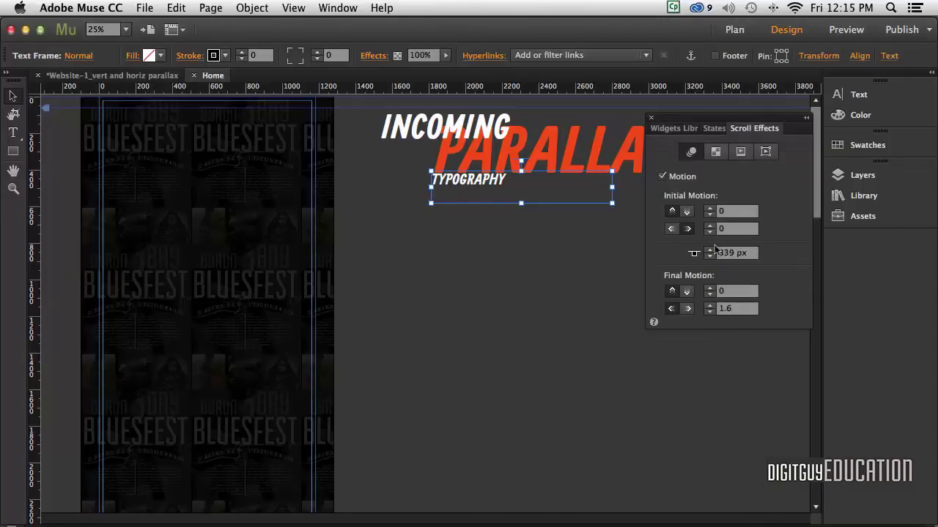